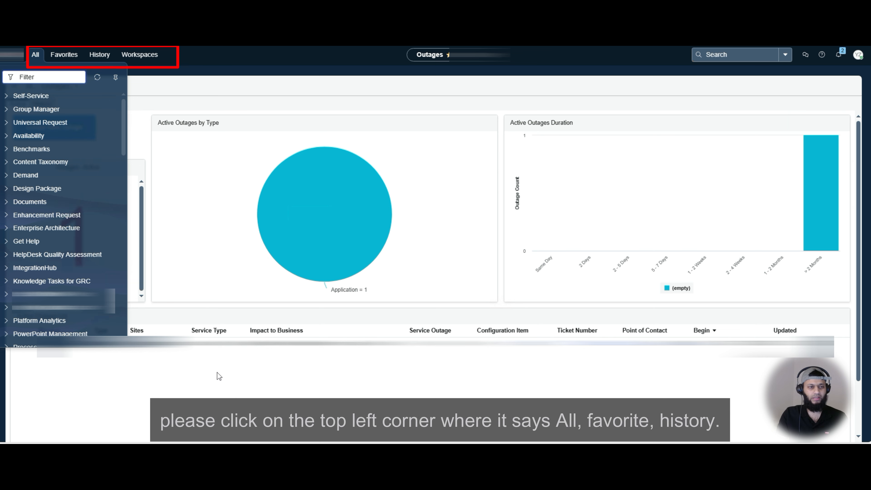
- Filter the full navigation list for "change" and create a new change request of type Normal
{"action": "left_click", "coordinate": [36, 57]}
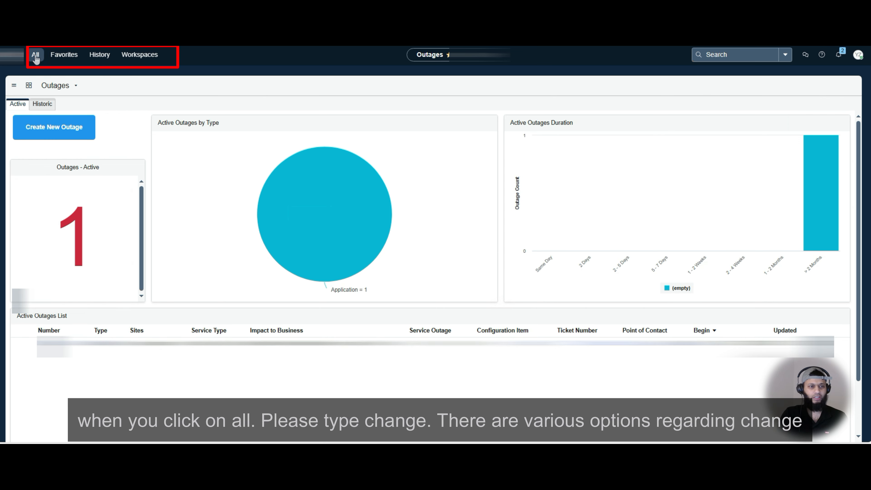
{"action": "left_click", "coordinate": [35, 57]}
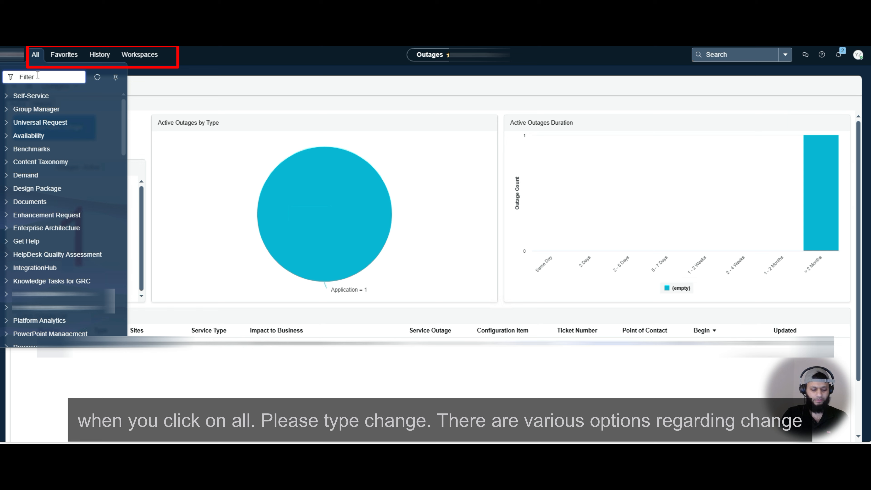
{"action": "type", "text": "change"}
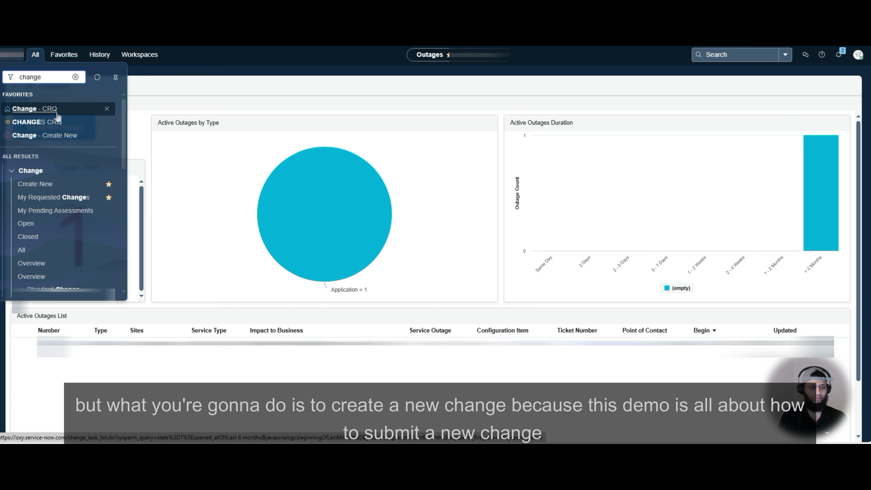
{"action": "left_click", "coordinate": [44, 185]}
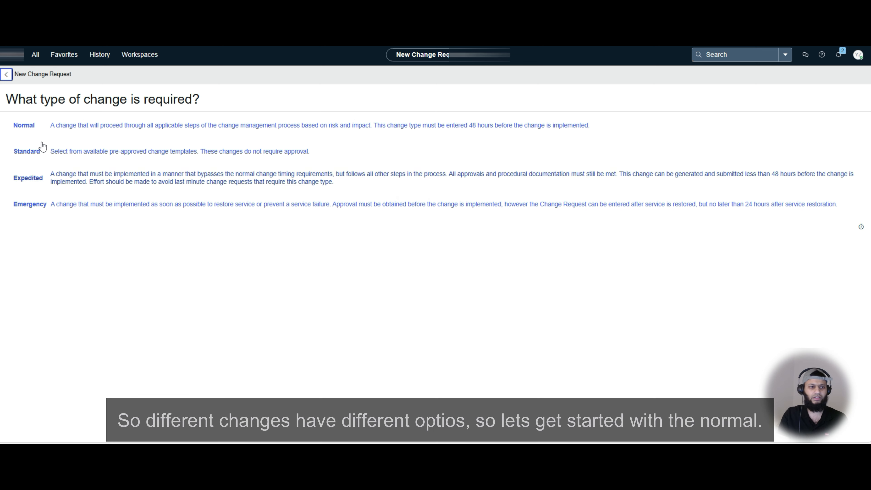
{"action": "left_click", "coordinate": [25, 125]}
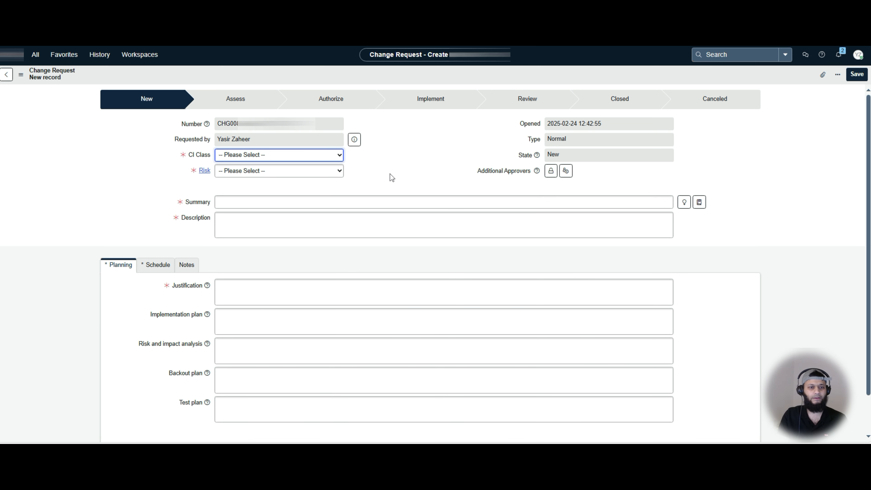
- Set the change request's CI Class to ESX Server and its Risk to Low
{"action": "left_click", "coordinate": [267, 156]}
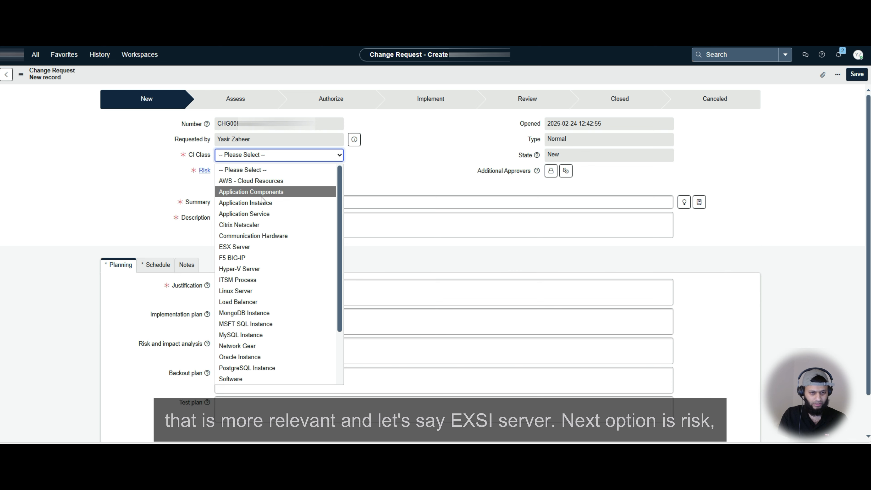
{"action": "left_click", "coordinate": [253, 246]}
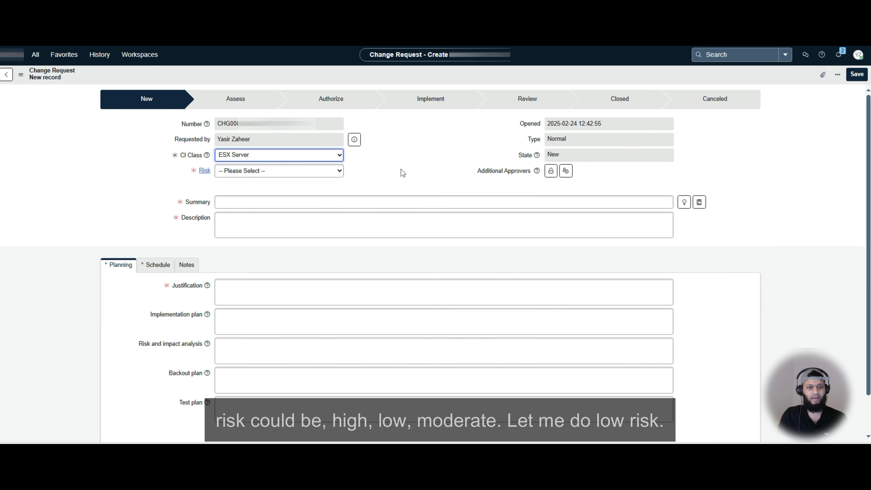
{"action": "left_click", "coordinate": [340, 172]}
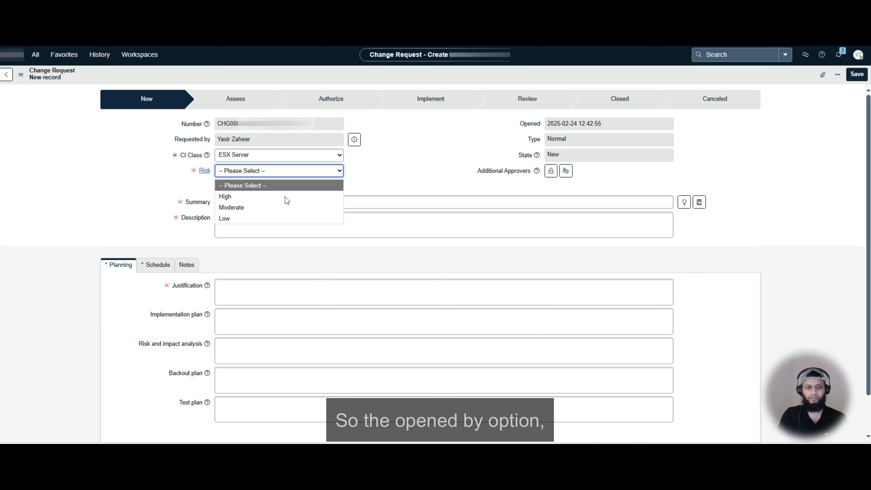
{"action": "left_click", "coordinate": [243, 221]}
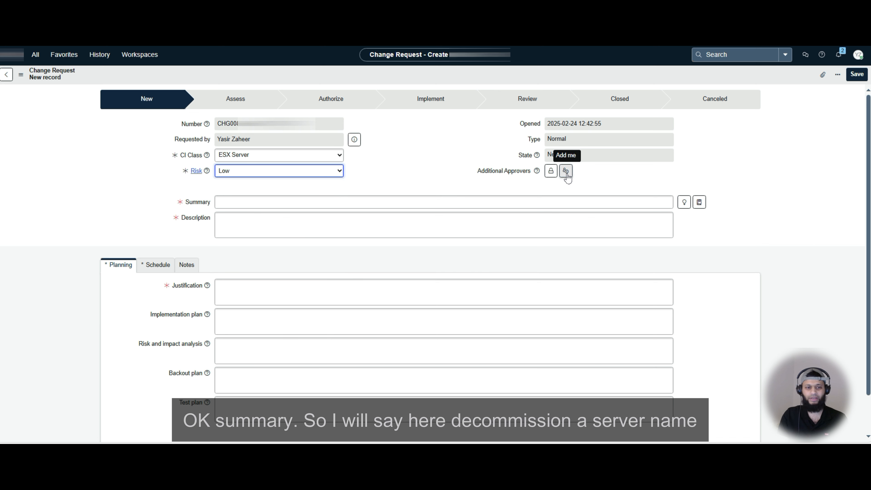
- Enter "Decommision a Server name abc123" as the change request's Summary
{"action": "left_click", "coordinate": [261, 201]}
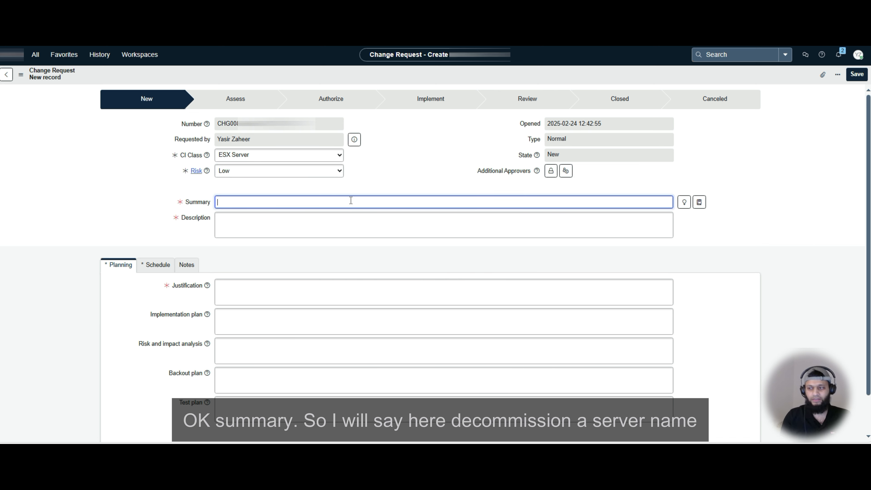
{"action": "type", "text": "Decommision a"}
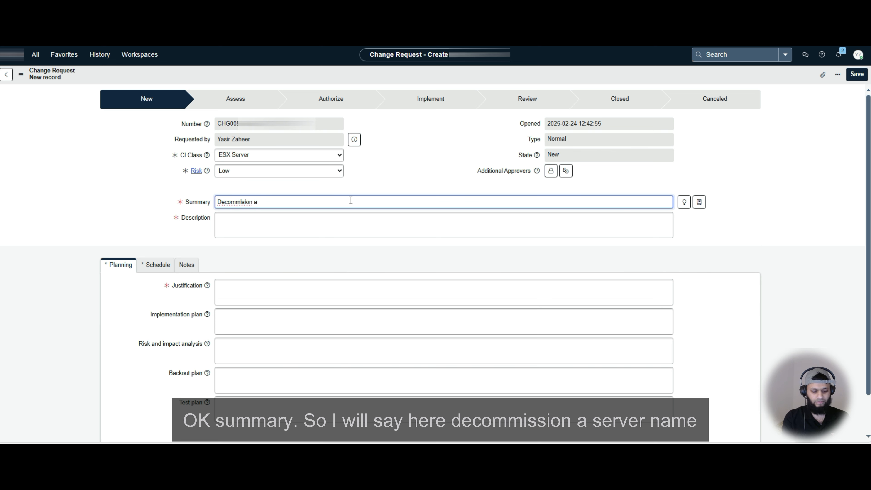
{"action": "type", "text": "Server na"}
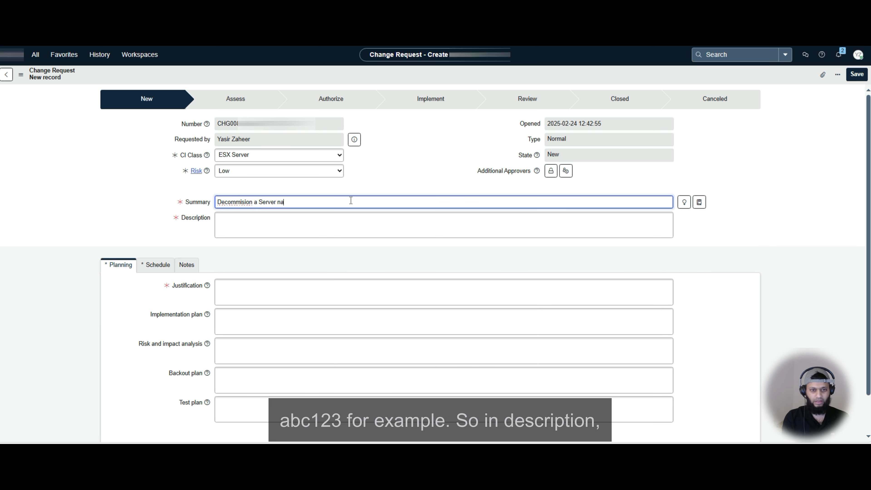
{"action": "type", "text": "me "}
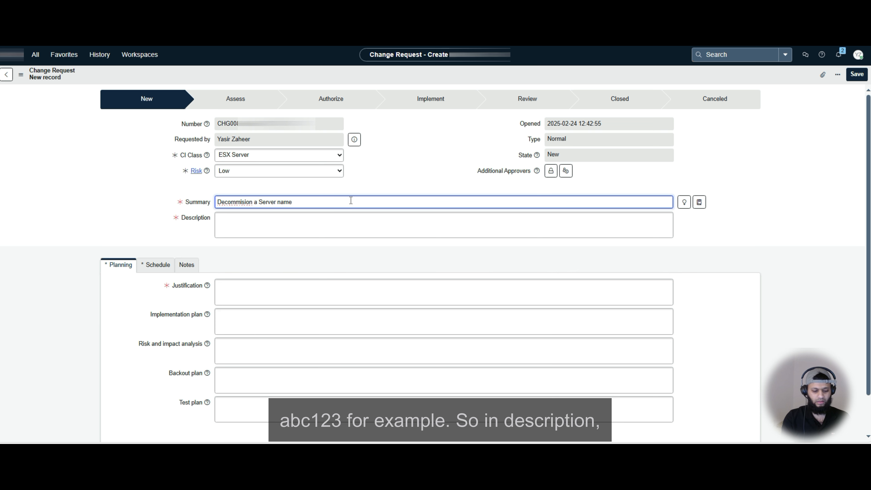
{"action": "type", "text": "abc123"}
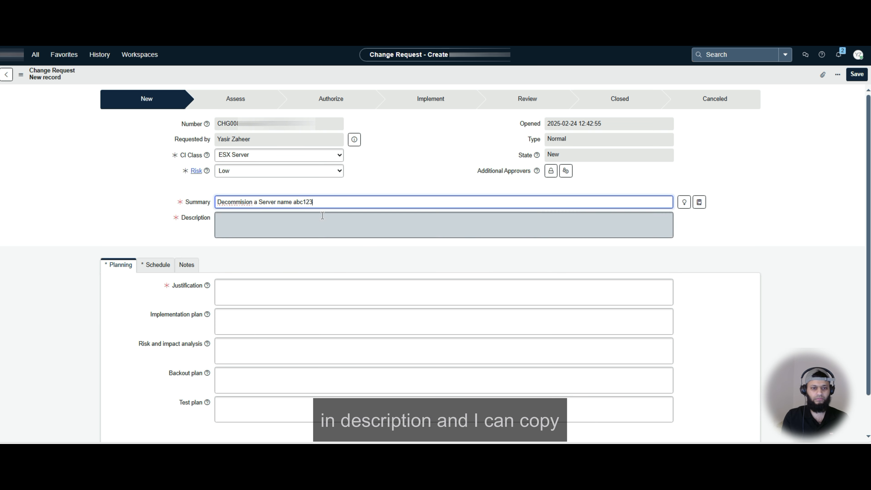
{"action": "left_click", "coordinate": [337, 213]}
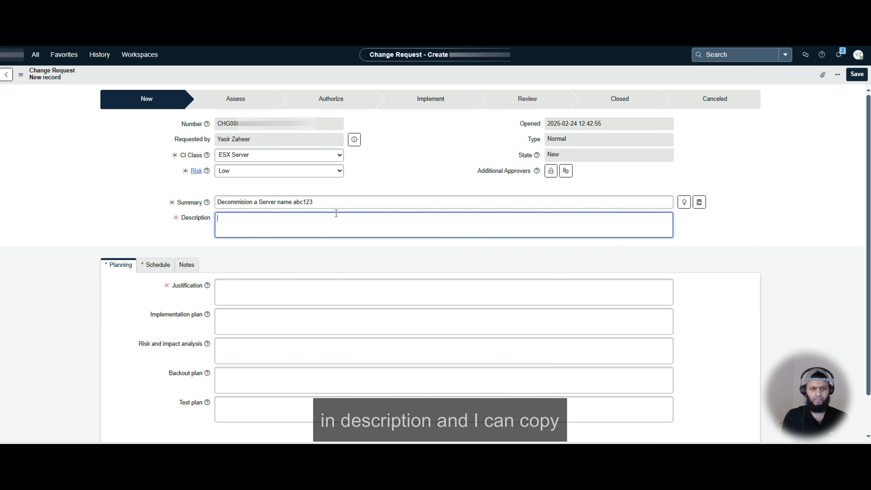
{"action": "left_click_drag", "start_coordinate": [327, 199], "coordinate": [203, 201]}
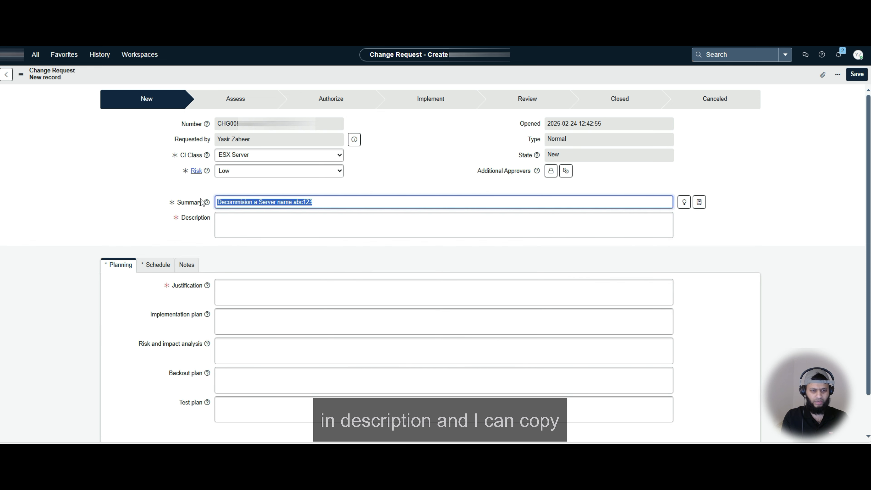
{"action": "left_click", "coordinate": [261, 217]}
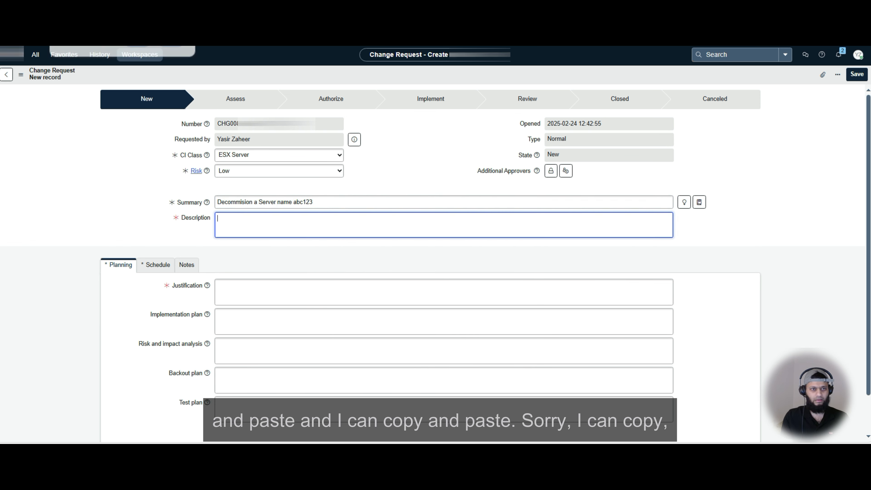
{"action": "type", "text": "v"}
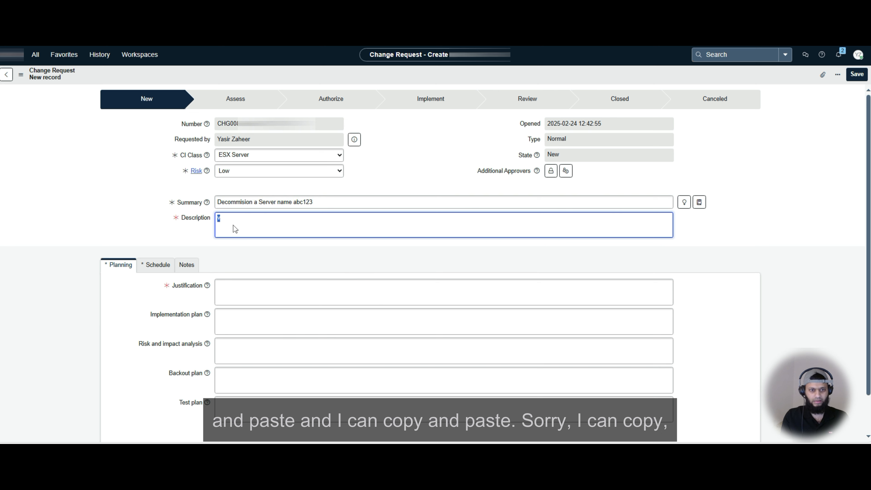
{"action": "key", "text": "BackSpace"}
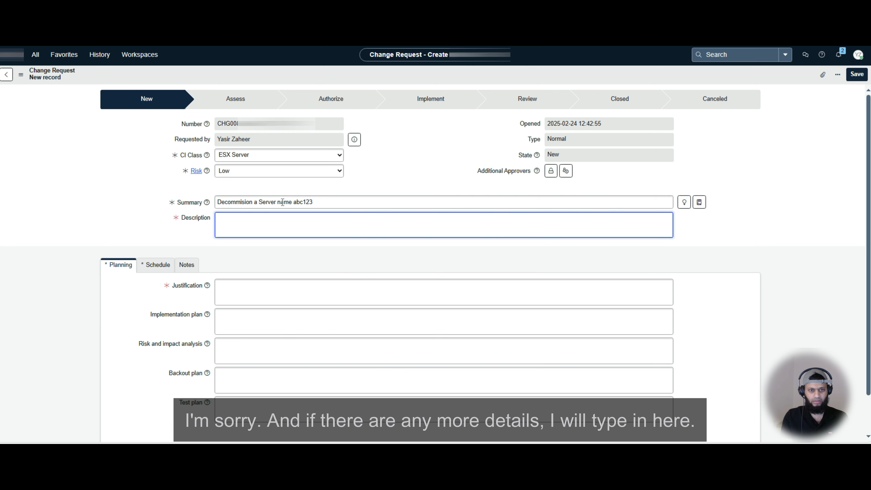
- Copy the Summary text into the change request's Description
{"action": "left_click_drag", "start_coordinate": [314, 202], "coordinate": [215, 198]}
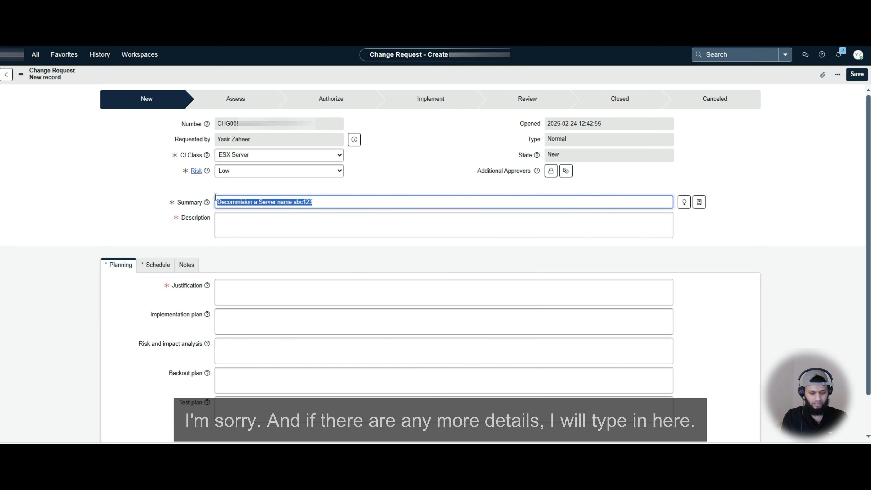
{"action": "key", "text": "ctrl+c"}
{"action": "left_click", "coordinate": [253, 220]}
{"action": "key", "text": "ctrl+v"}
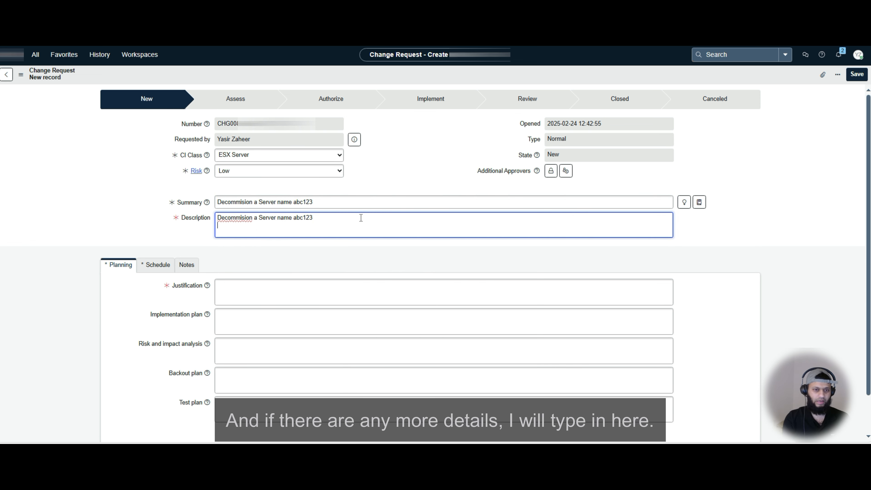
- Add the second line "Server is going to be outdated" to the Description and correct its first word to "Decommission"
{"action": "type", "text": "Ser"}
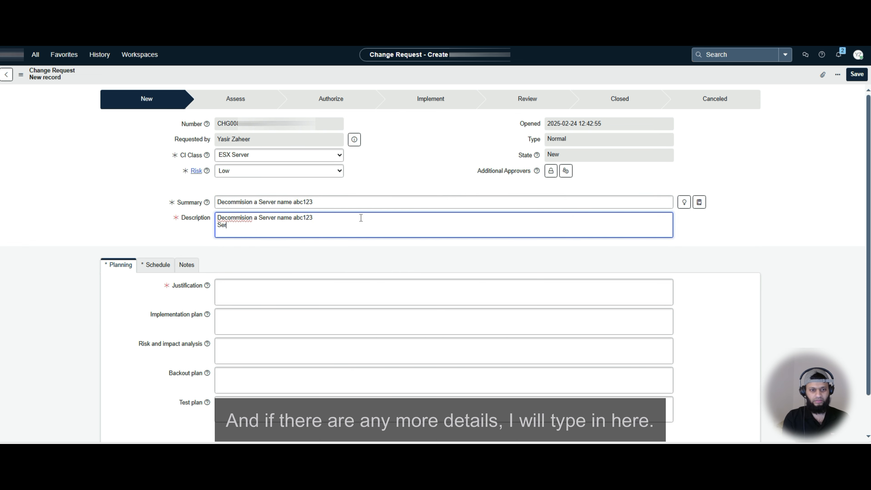
{"action": "type", "text": "ver is going to be "}
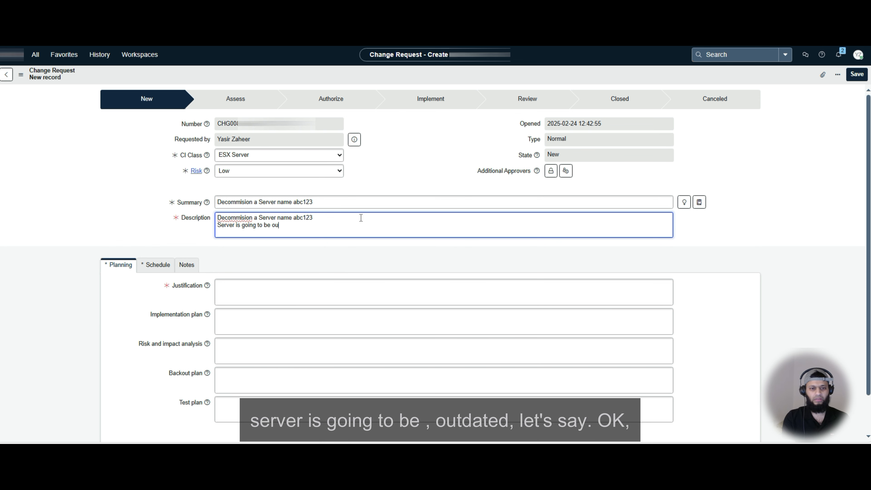
{"action": "type", "text": "outdated"}
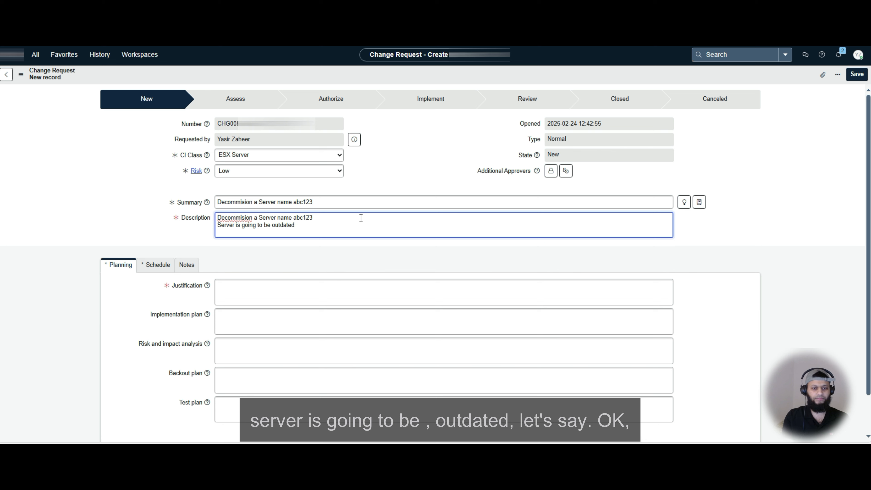
{"action": "left_click", "coordinate": [250, 218]}
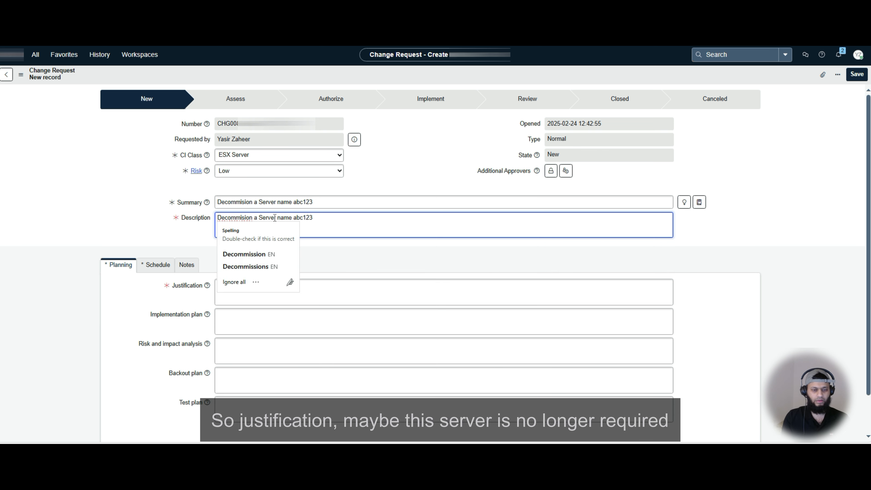
{"action": "left_click", "coordinate": [252, 256]}
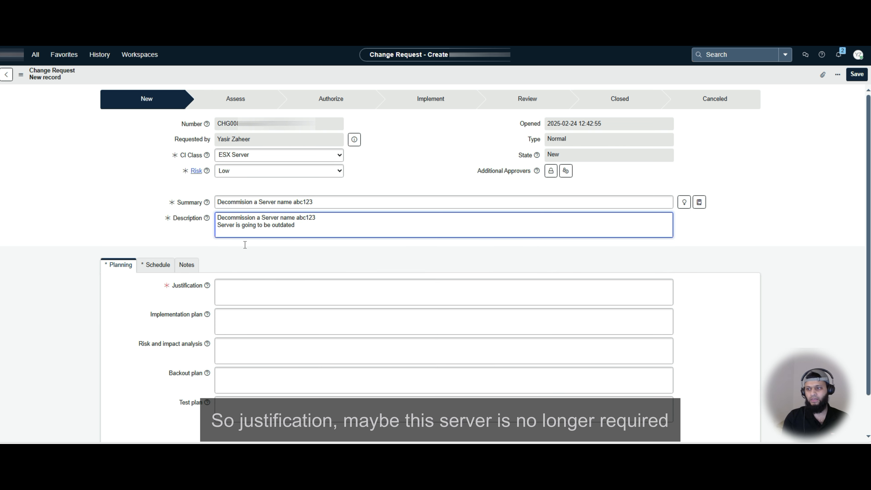
- Enter the Justification "This server is no longer required because we have set up an alternate server."
{"action": "left_click", "coordinate": [235, 284]}
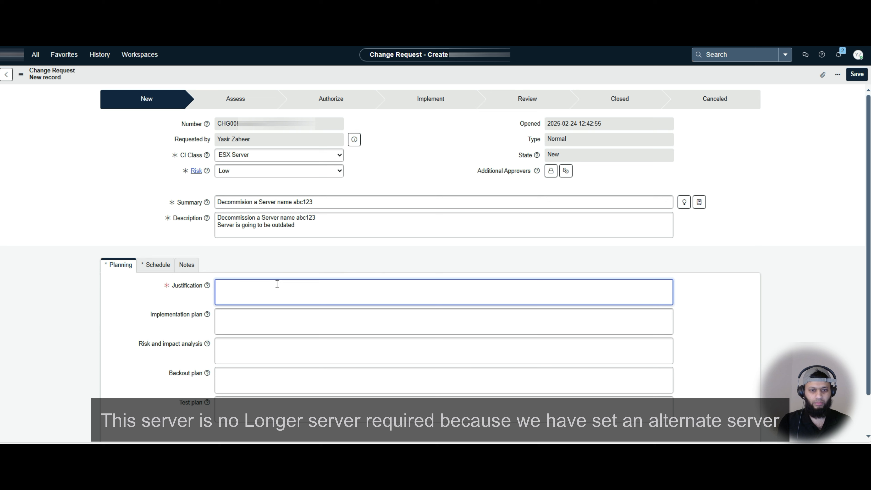
{"action": "type", "text": "This server is "}
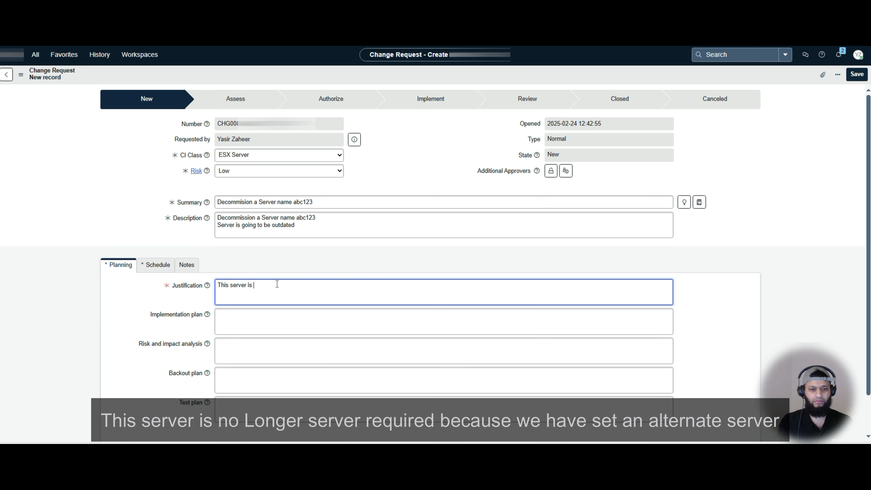
{"action": "type", "text": "no longer"}
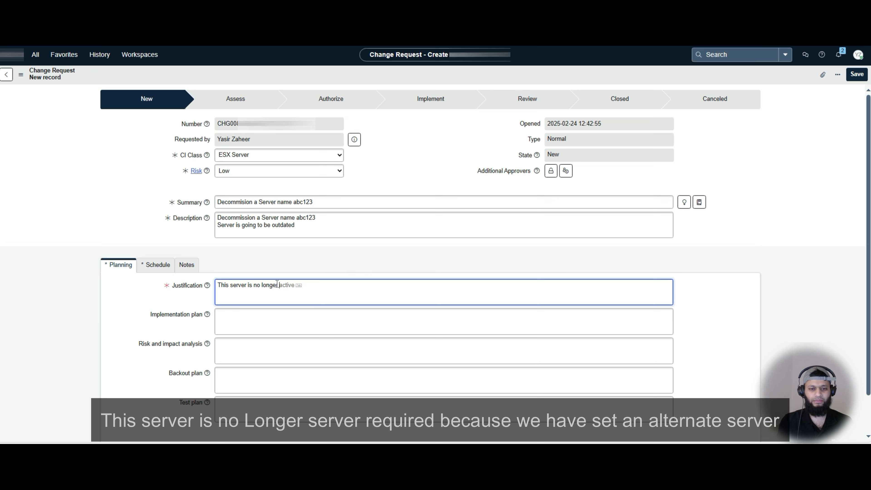
{"action": "type", "text": " required because"}
{"action": "type", "text": " we "}
{"action": "type", "text": "h"}
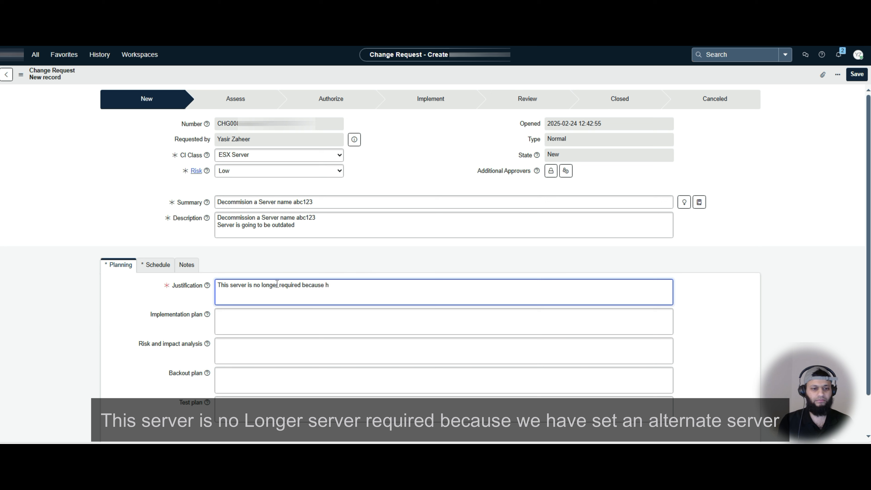
{"action": "key", "text": "BackSpace"}
{"action": "type", "text": "we have set up "}
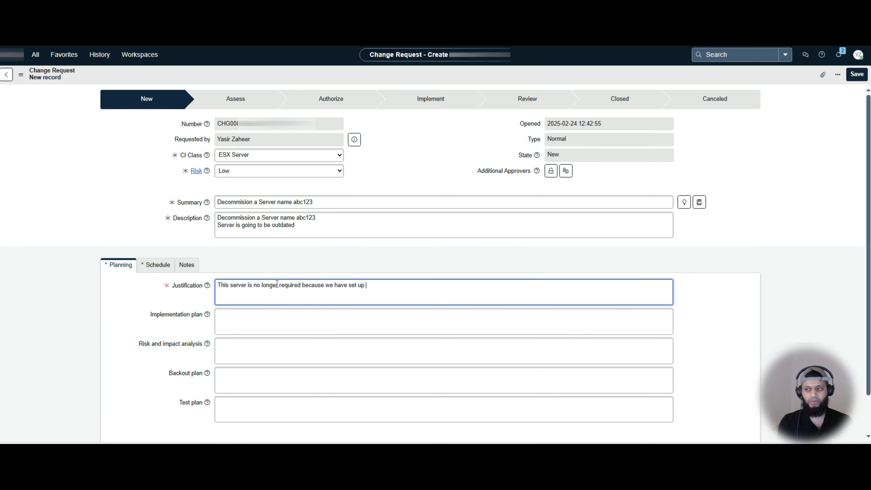
{"action": "type", "text": "an alternate "}
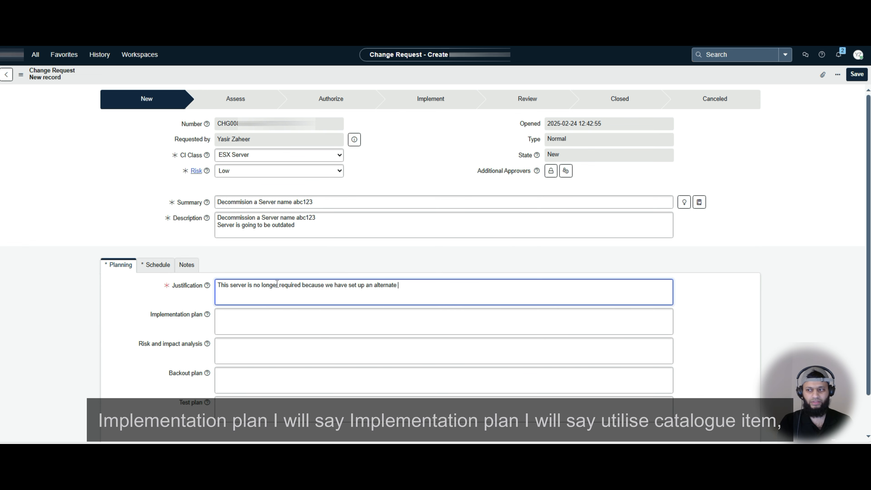
{"action": "type", "text": "server."}
- Enter "Utilize catalog items decommission a server for automation and tasks." as the first line of the Implementation plan, with its spelling corrected
{"action": "key", "text": "Tab"}
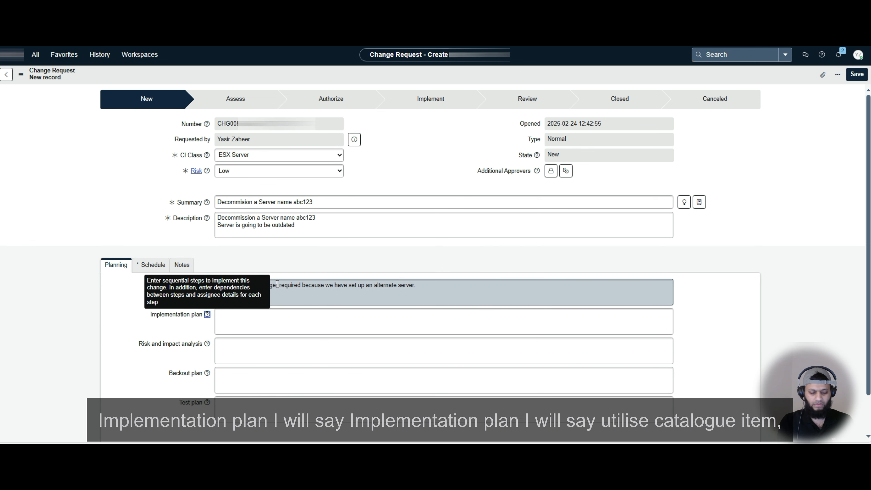
{"action": "key", "text": "Tab"}
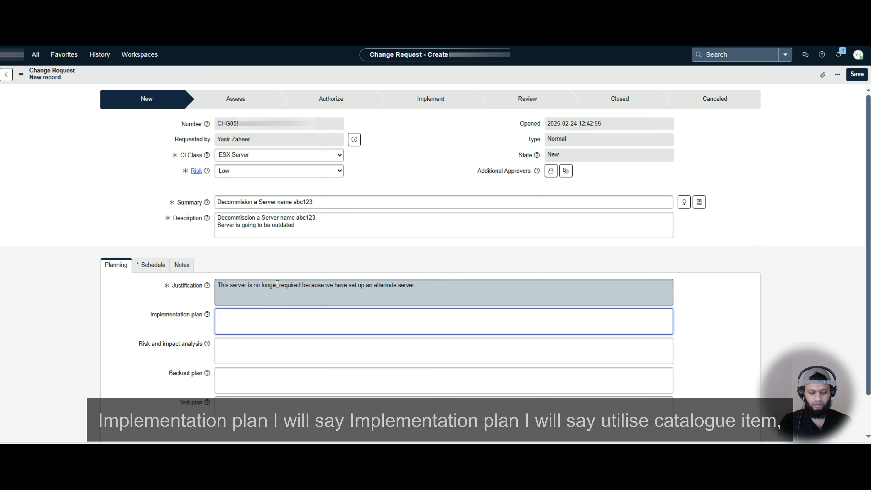
{"action": "type", "text": "U"}
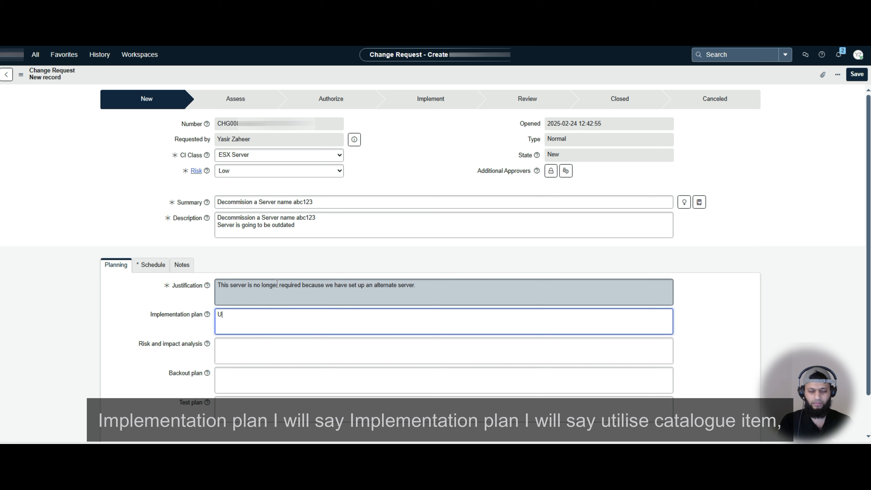
{"action": "type", "text": "tilize"}
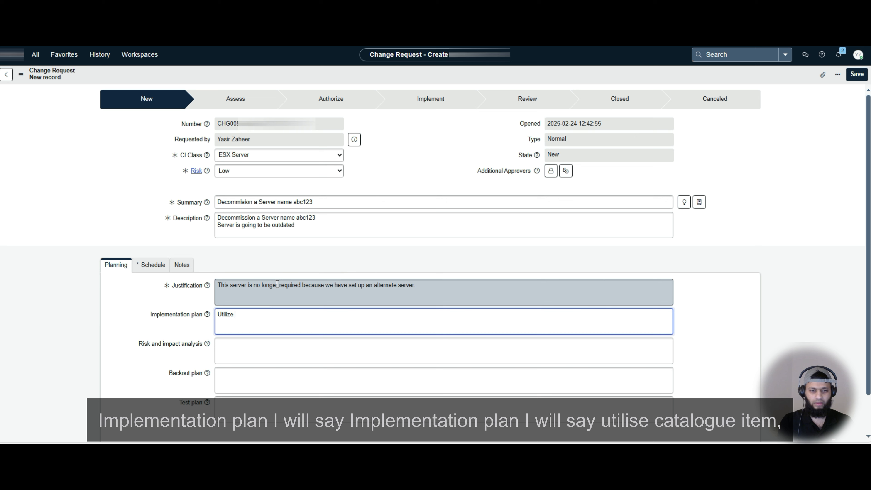
{"action": "type", "text": " catal"}
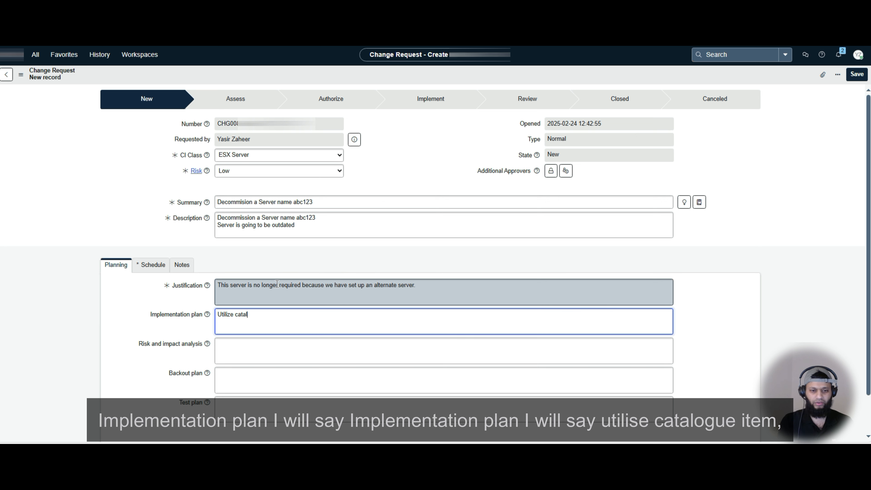
{"action": "type", "text": "og items "}
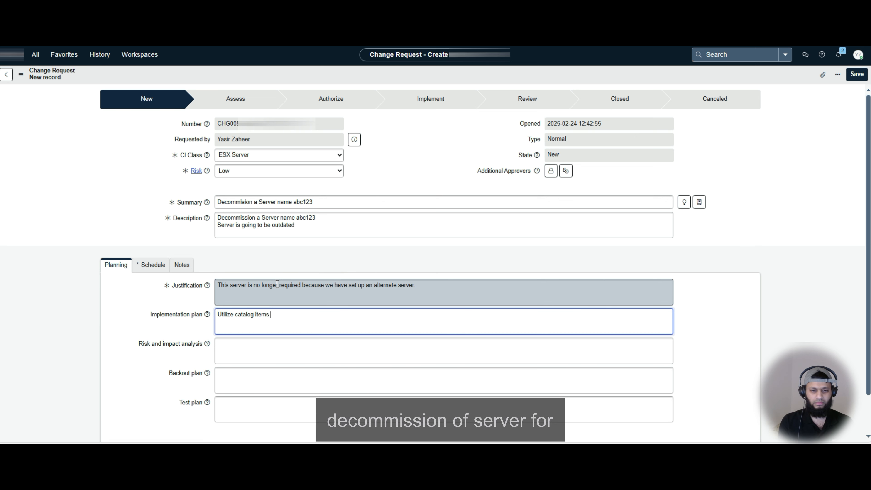
{"action": "type", "text": "decomminsio"}
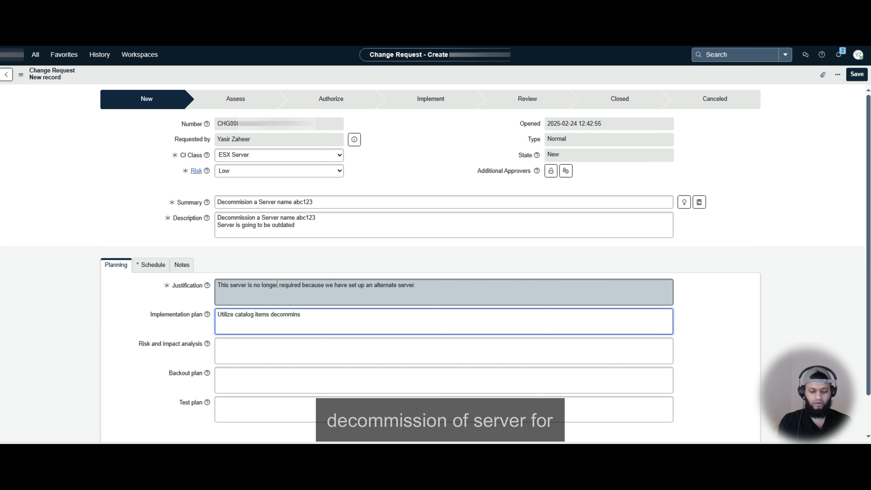
{"action": "key", "text": "BackSpace"}
{"action": "key", "text": "BackSpace"}
{"action": "type", "text": "ssion "}
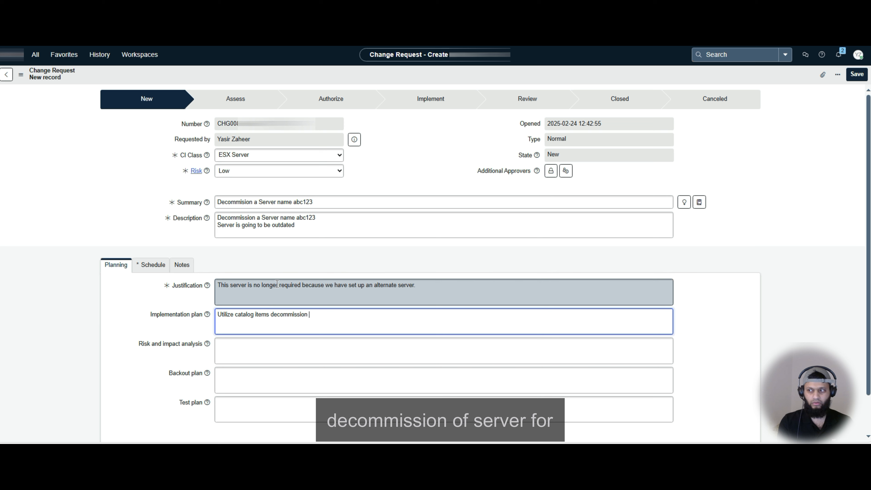
{"action": "type", "text": "a "}
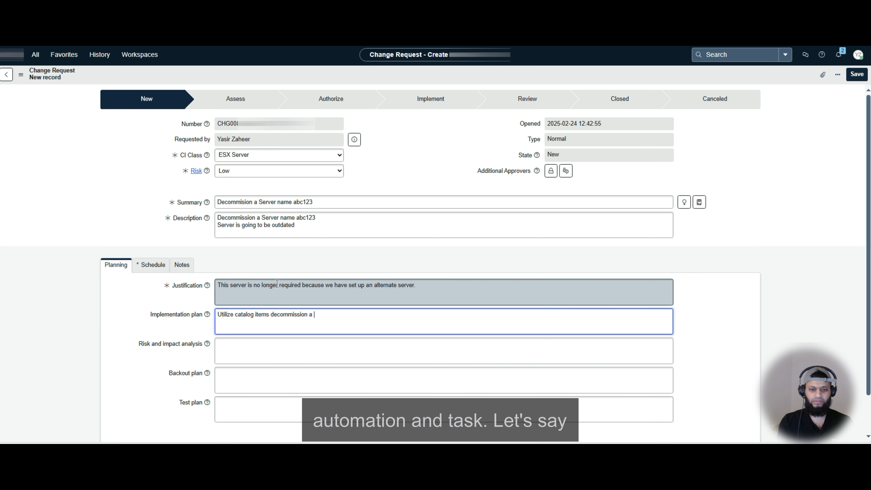
{"action": "type", "text": "server for "}
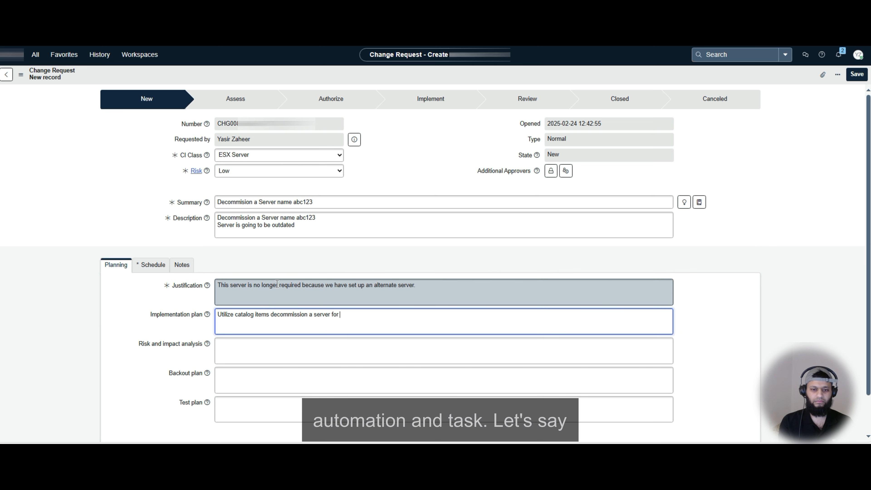
{"action": "type", "text": "automate"}
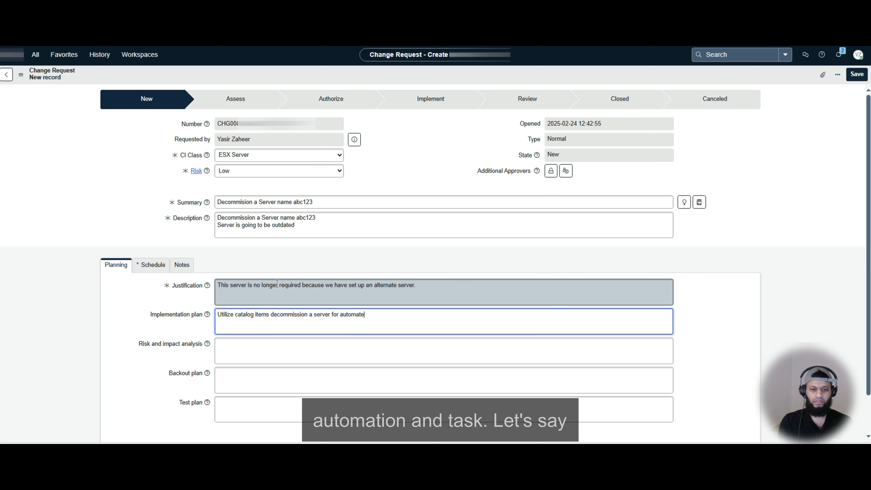
{"action": "type", "text": "ion and taks"}
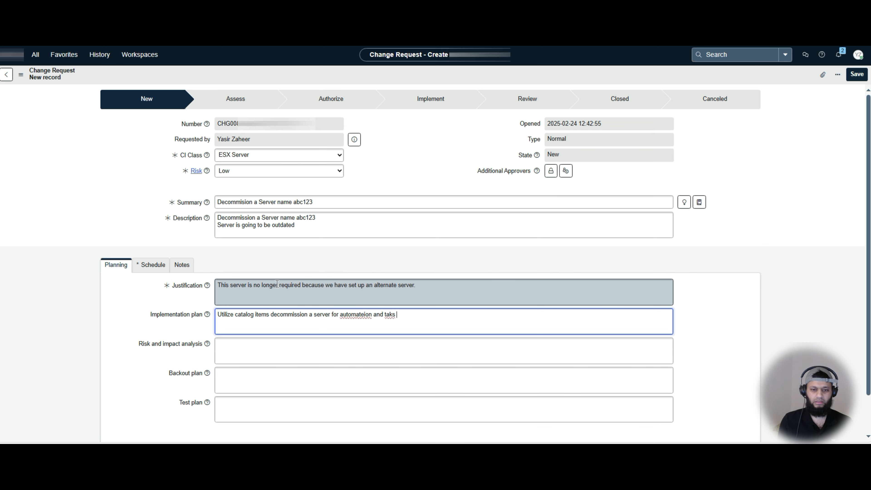
{"action": "key", "text": "BackSpace"}
{"action": "key", "text": "BackSpace"}
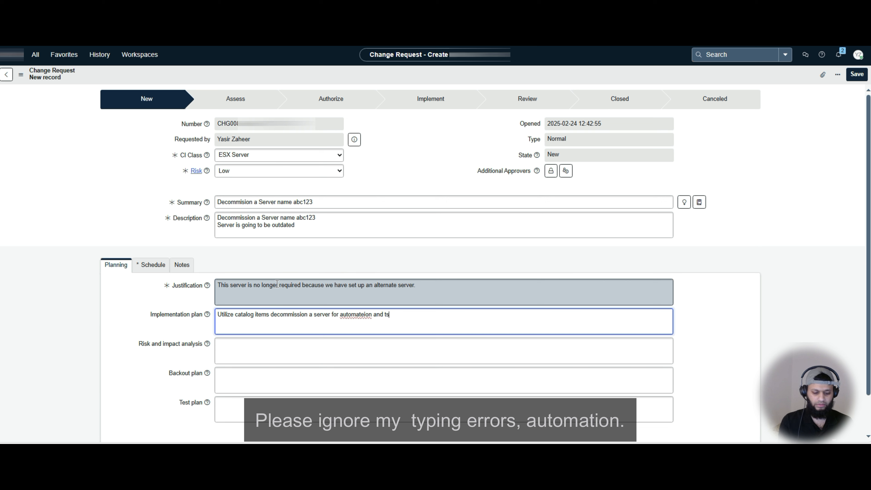
{"action": "type", "text": "ks"}
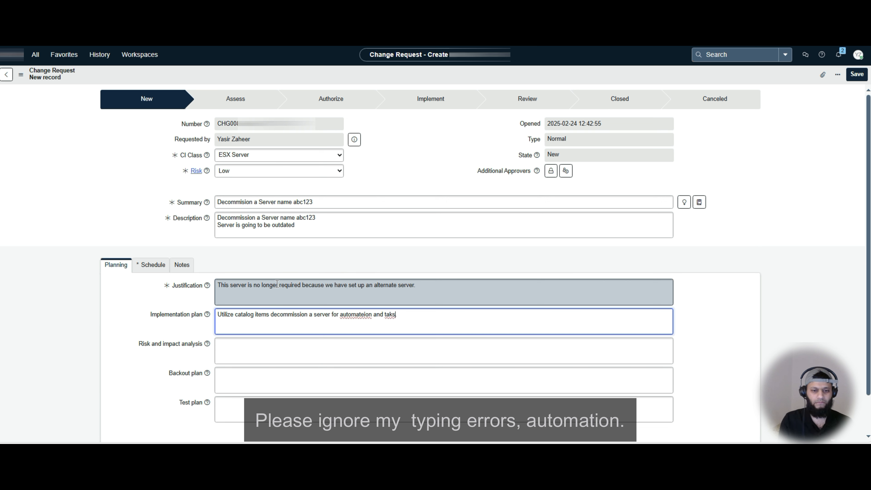
{"action": "key", "text": "BackSpace"}
{"action": "key", "text": "BackSpace"}
{"action": "type", "text": "sks"}
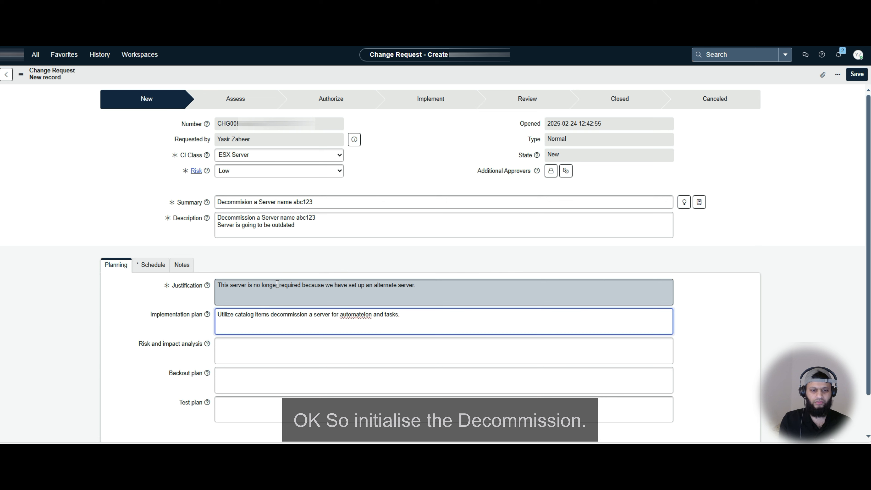
{"action": "left_click", "coordinate": [360, 315]}
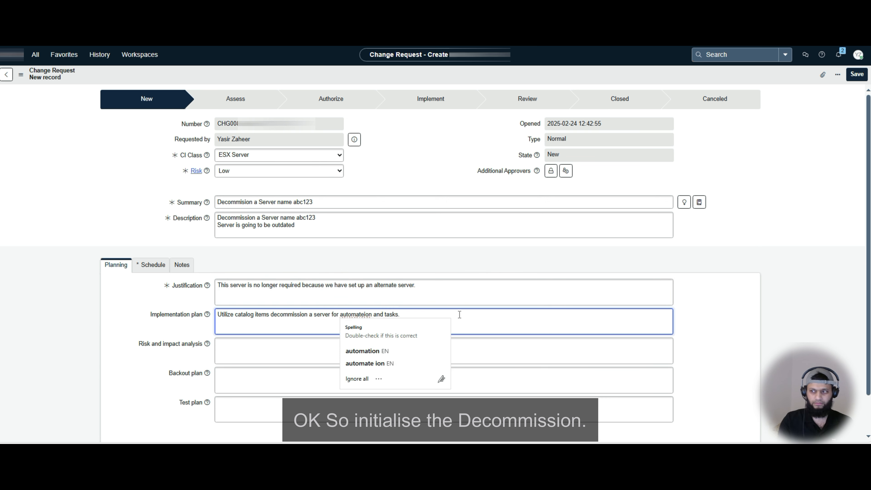
{"action": "left_click", "coordinate": [401, 350]}
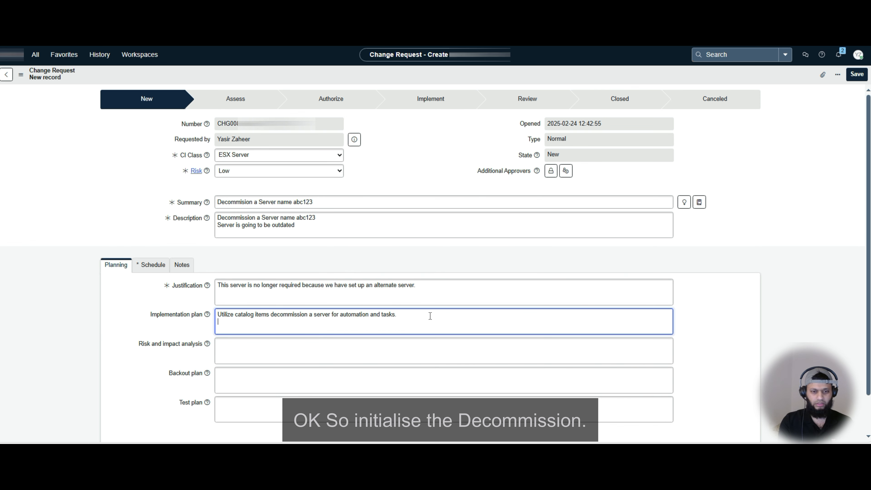
- Add the lines "Initialize the decommision", "backup" and "change rules" to the Implementation plan
{"action": "type", "text": "Initial"}
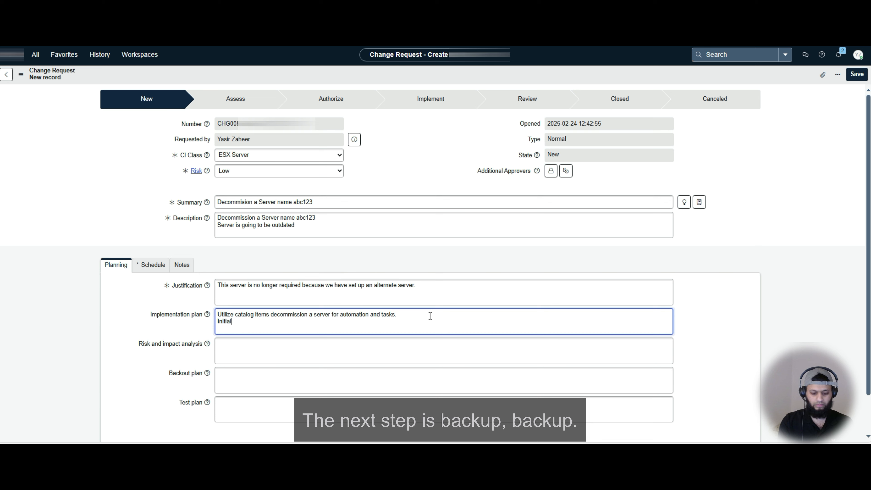
{"action": "type", "text": "ize the decommision"}
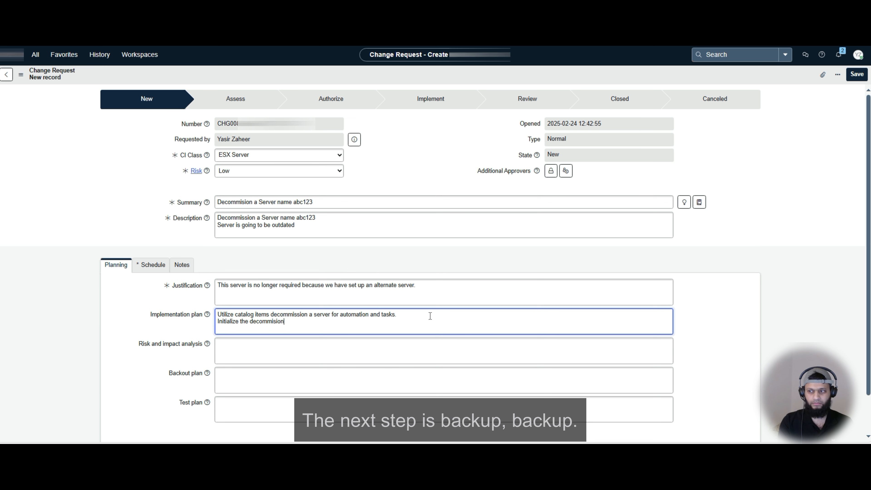
{"action": "key", "text": "Return"}
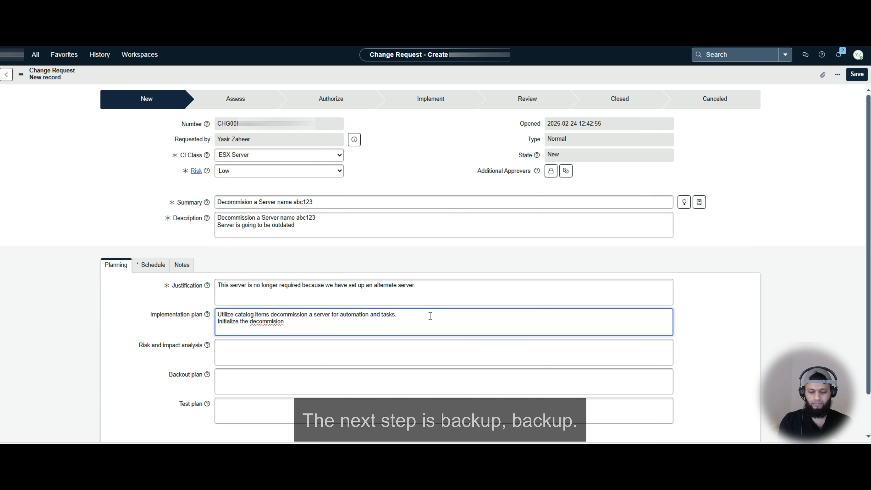
{"action": "type", "text": "bac"}
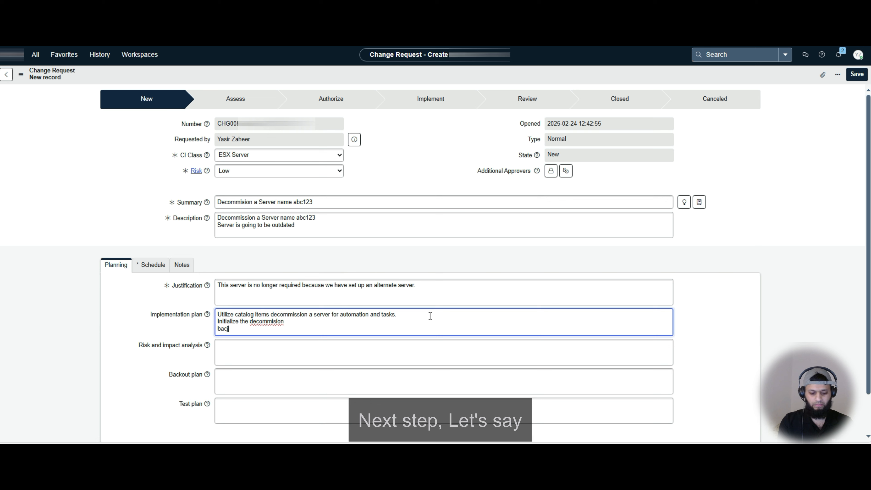
{"action": "type", "text": "kup"}
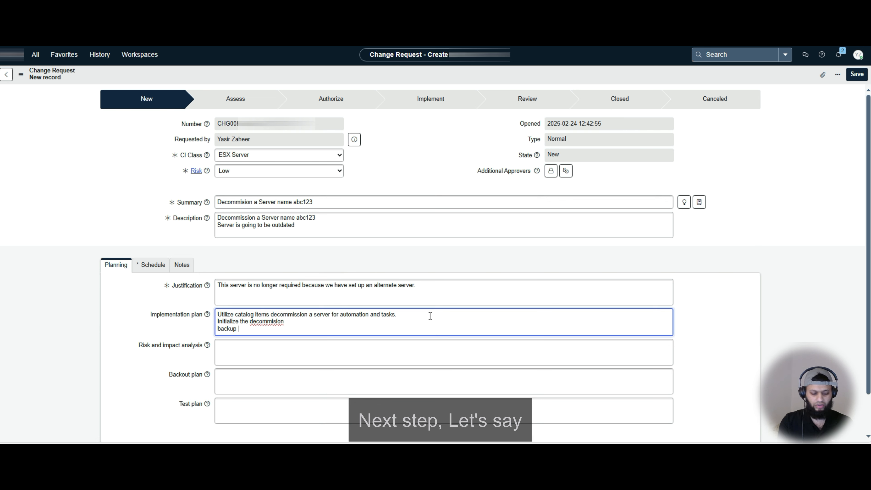
{"action": "key", "text": "Return"}
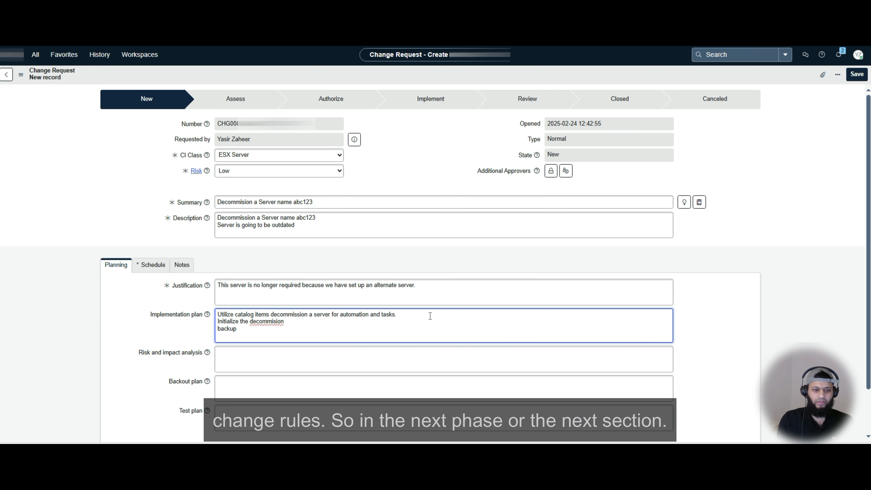
{"action": "type", "text": "change rules"}
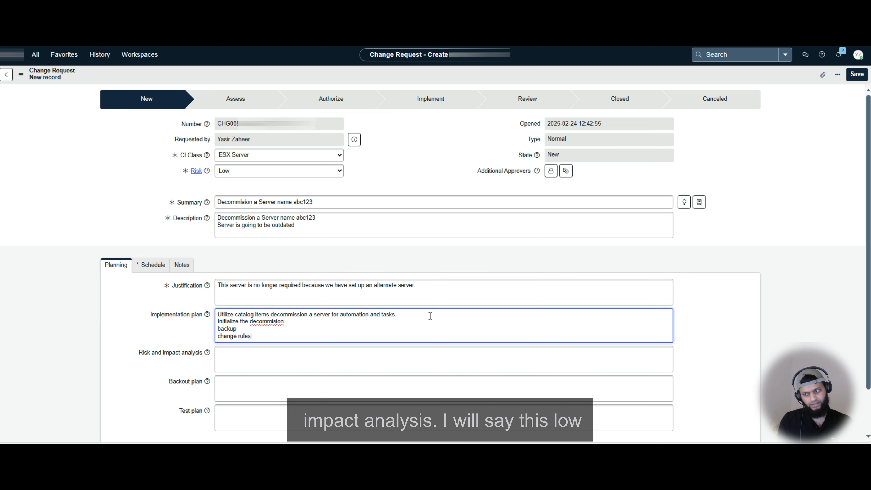
- Enter the Risk and impact analysis "No one is accessing any resources from this server. Already not being used."
{"action": "left_click", "coordinate": [285, 361]}
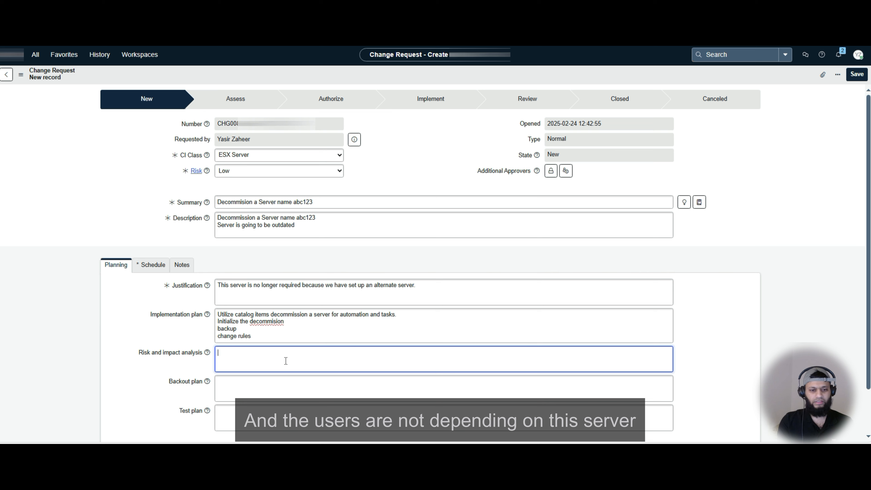
{"action": "type", "text": "No one "}
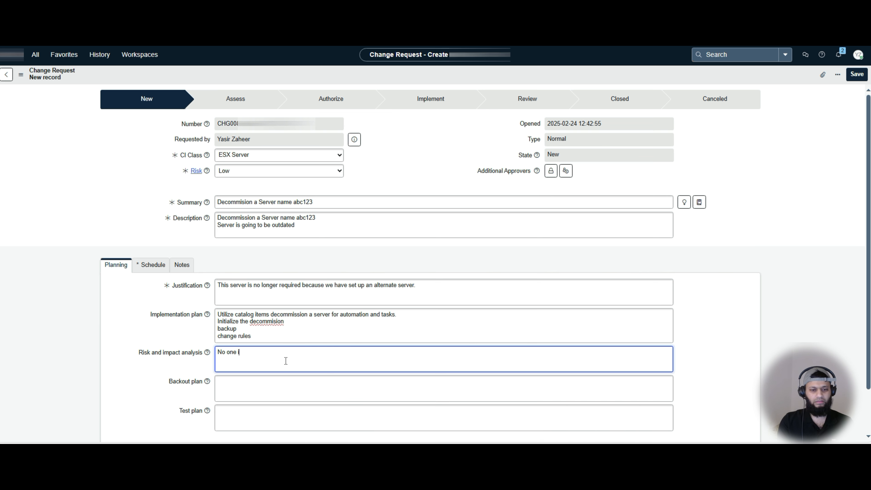
{"action": "type", "text": "is "}
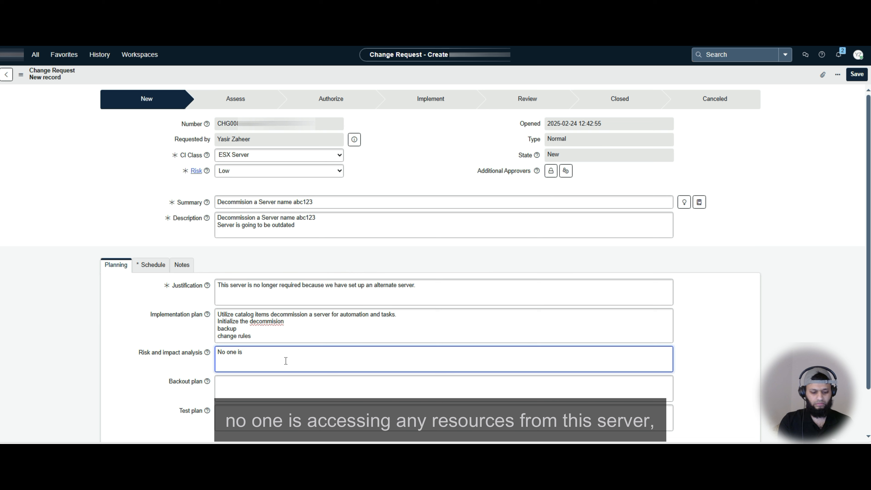
{"action": "type", "text": "accessing a"}
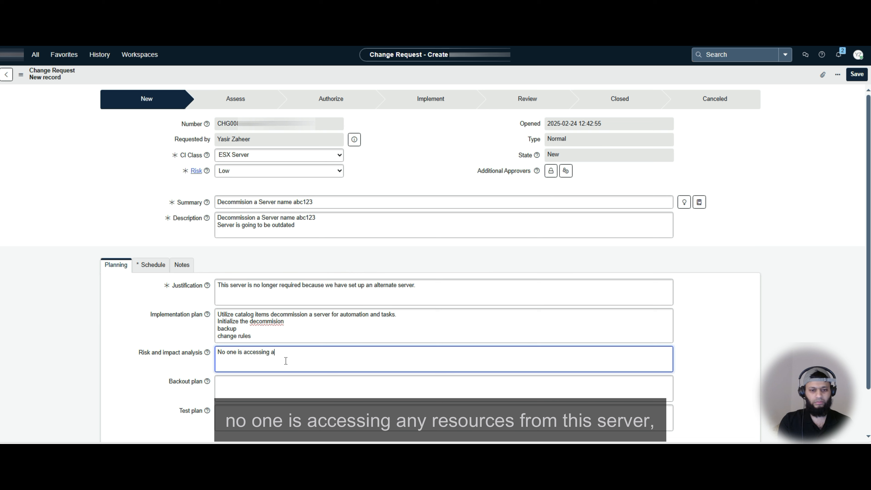
{"action": "type", "text": "ny resrou"}
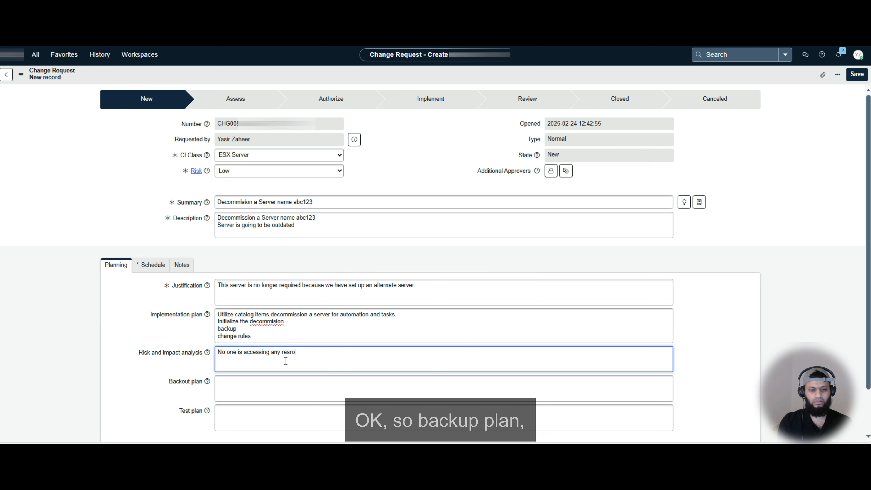
{"action": "key", "text": "BackSpace"}
{"action": "key", "text": "BackSpace"}
{"action": "type", "text": "ources from this server. Alre"}
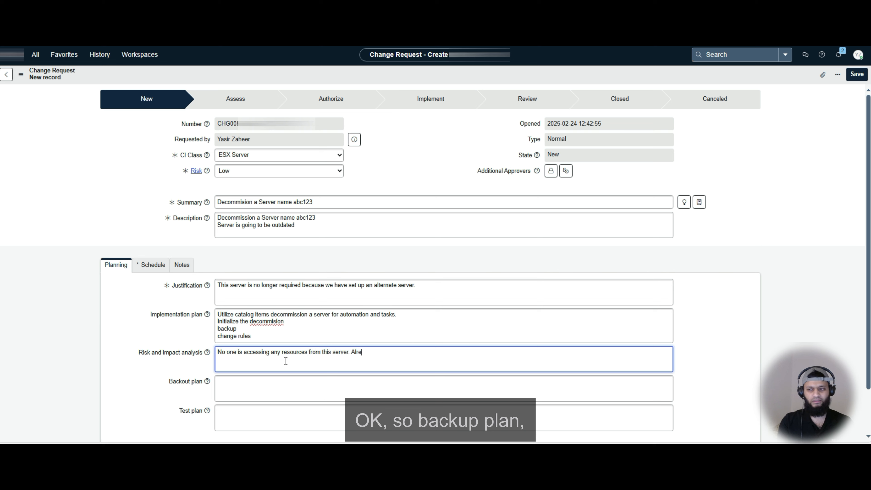
{"action": "type", "text": "ady not "}
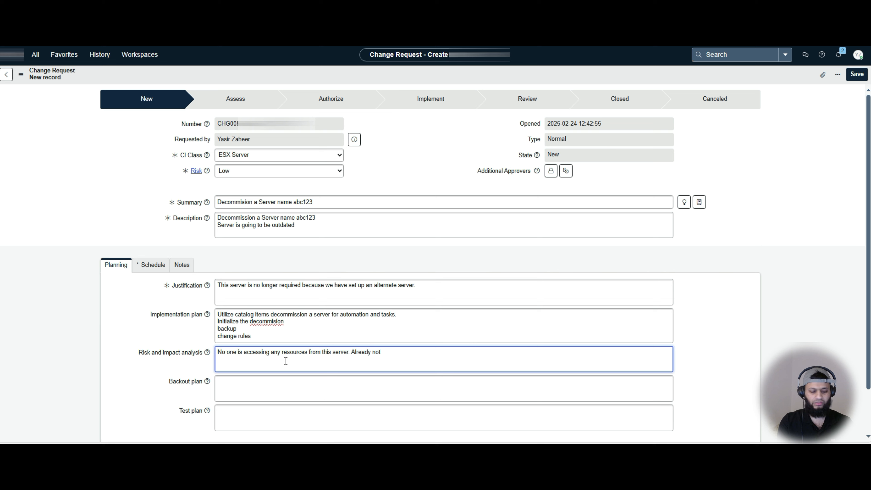
{"action": "type", "text": "being used"}
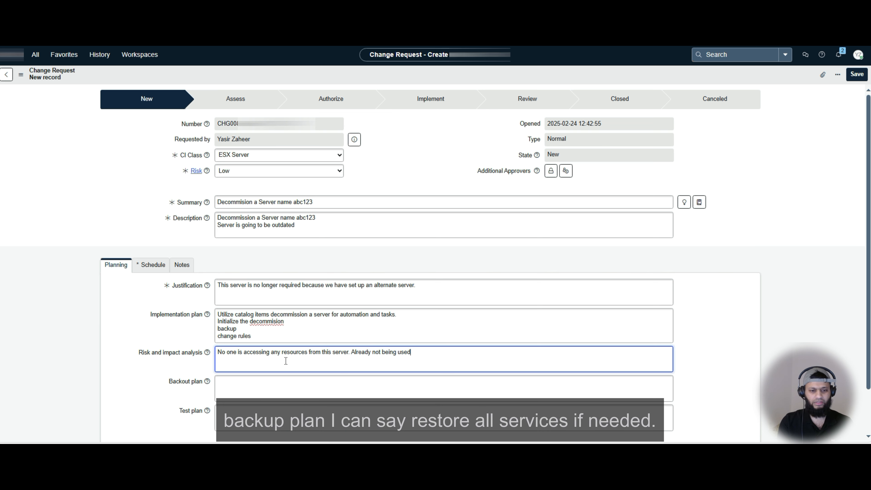
{"action": "type", "text": "."}
- Enter the Backout plan "Restore all the services if needed."
{"action": "key", "text": "Tab"}
{"action": "key", "text": "Tab"}
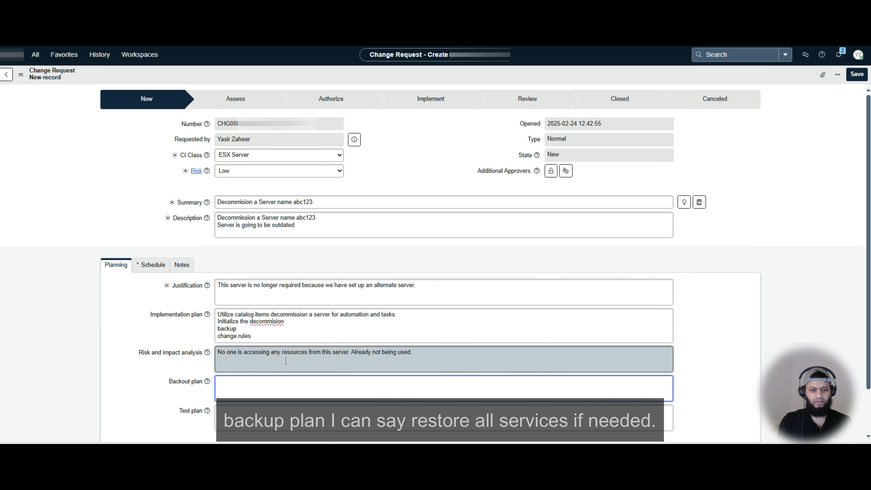
{"action": "type", "text": "Res"}
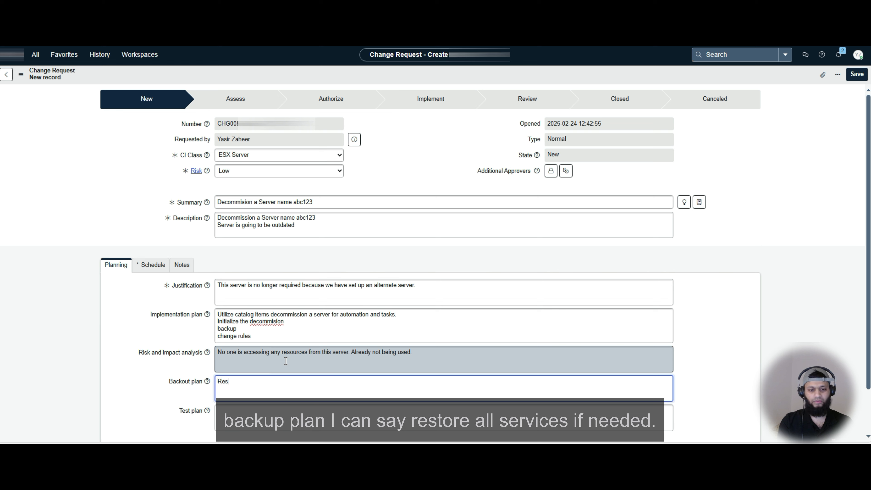
{"action": "type", "text": "tore all the services "}
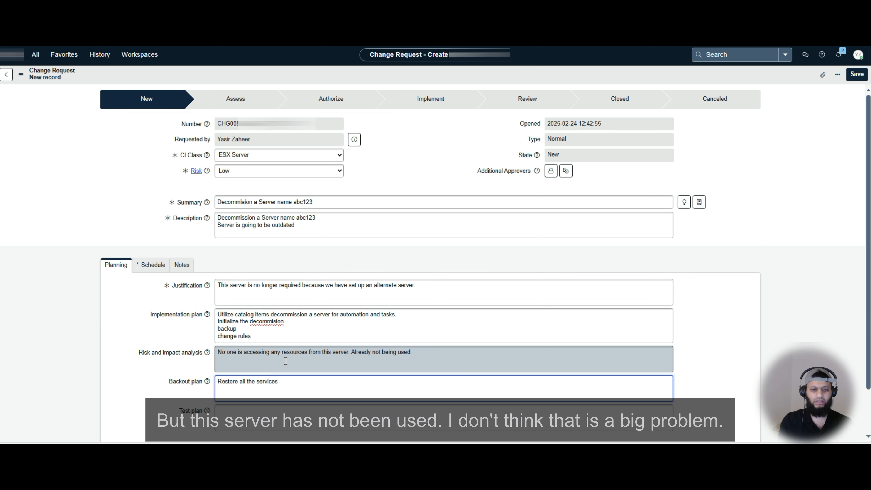
{"action": "type", "text": "if needed."}
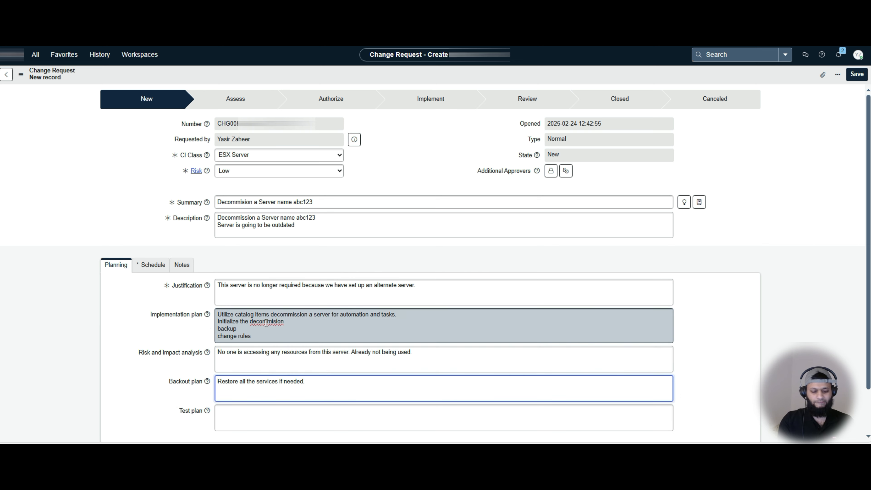
- Correct the misspelled word in the second line of the Implementation plan to "decommission"
{"action": "right_click", "coordinate": [274, 323]}
{"action": "left_click", "coordinate": [276, 326]}
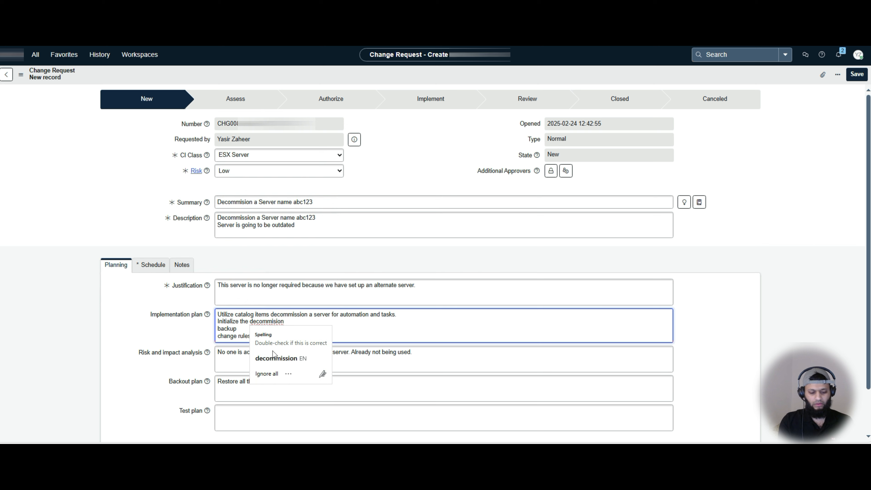
{"action": "left_click", "coordinate": [277, 357]}
- Enter the Test plan "Verify all the applications and services have been relocated on another server."
{"action": "left_click", "coordinate": [259, 411]}
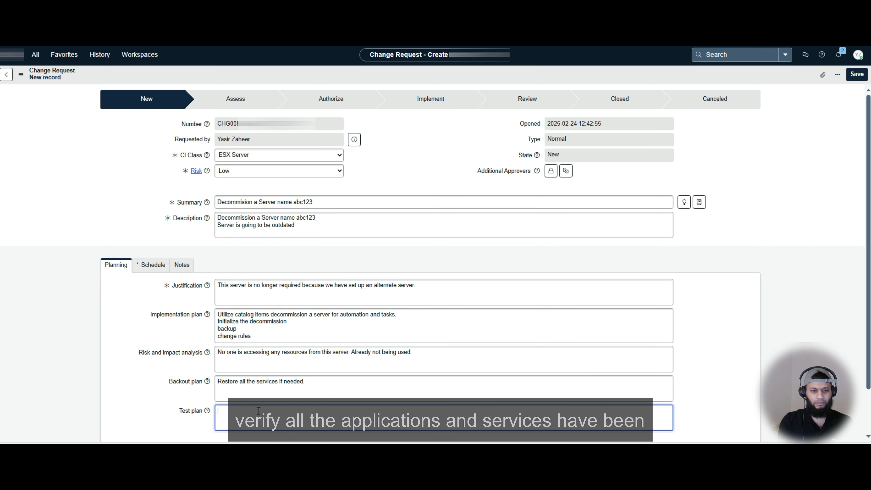
{"action": "type", "text": "Verify "}
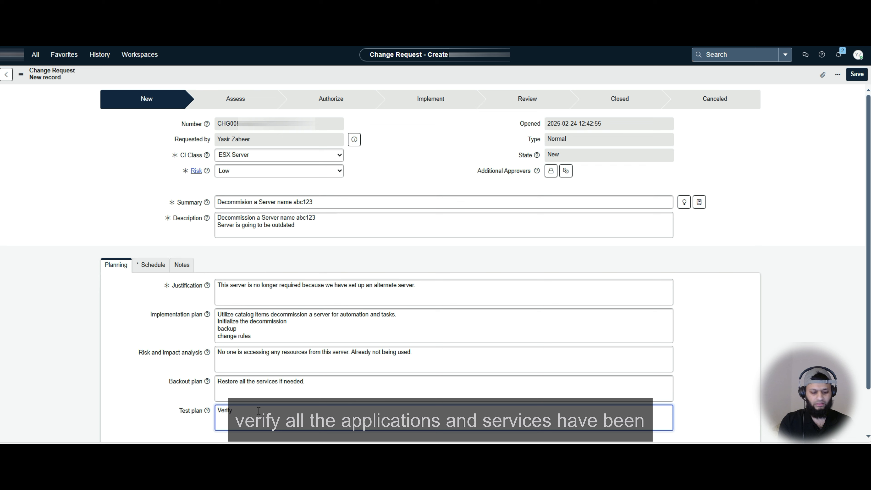
{"action": "type", "text": "all the application "}
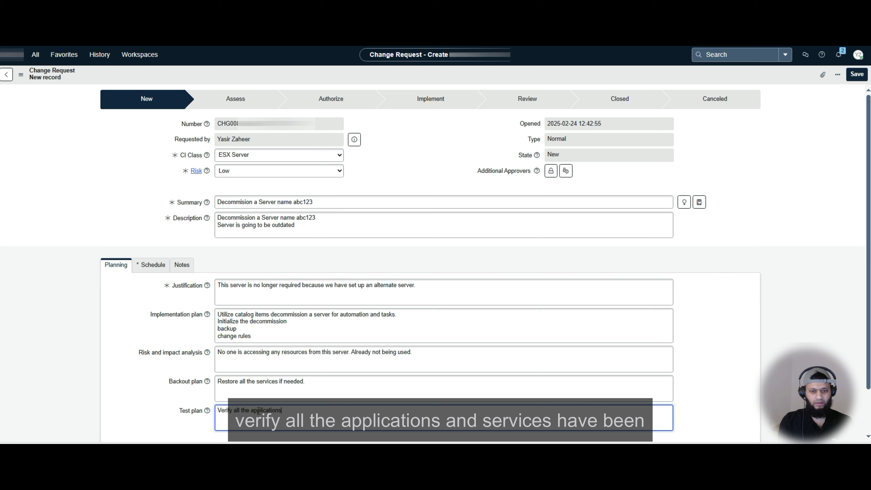
{"action": "type", "text": " and services"}
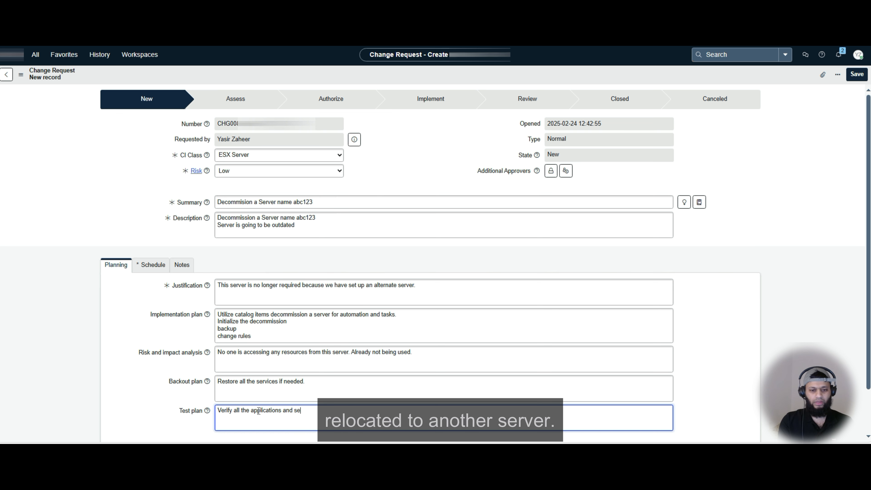
{"action": "type", "text": "ave been "}
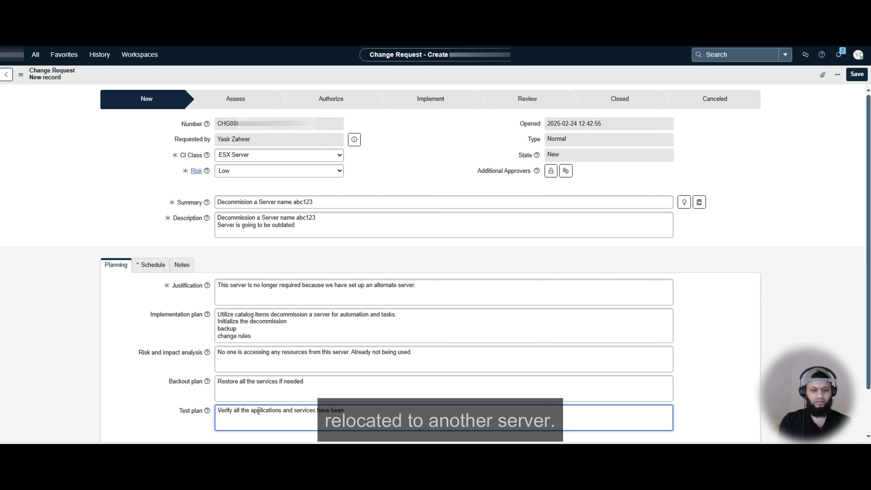
{"action": "type", "text": "reloca"}
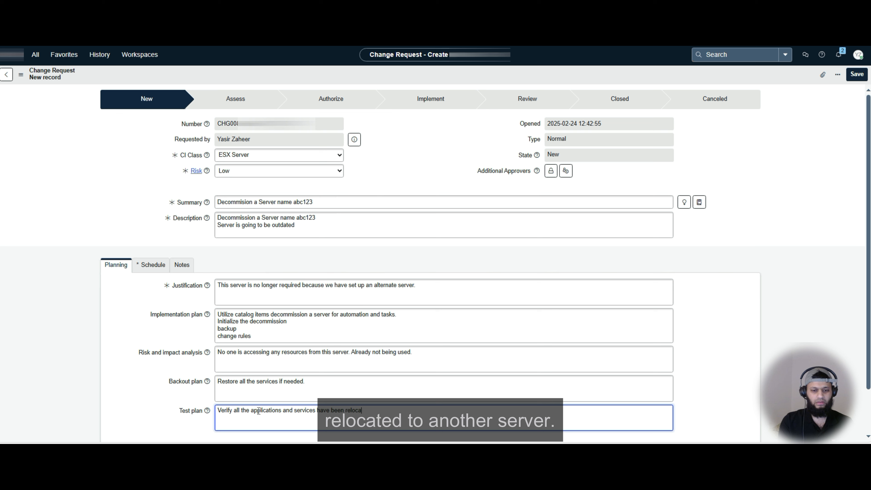
{"action": "type", "text": "ted on "}
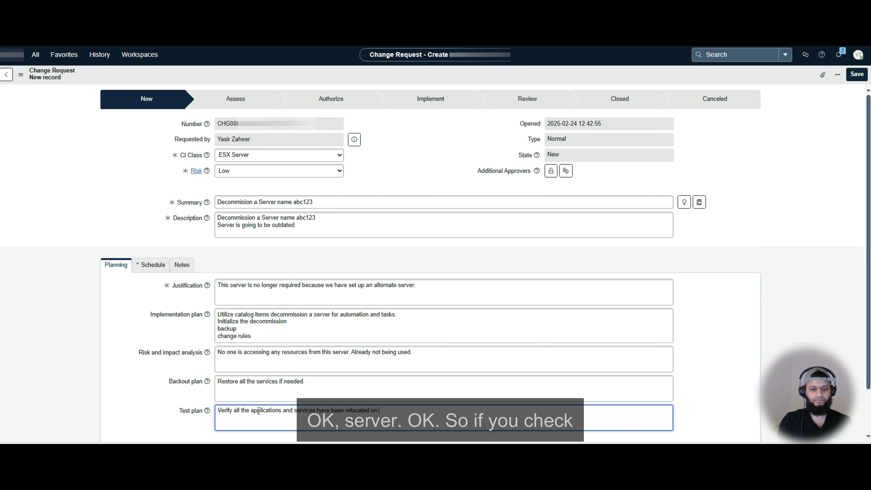
{"action": "type", "text": "anohter"}
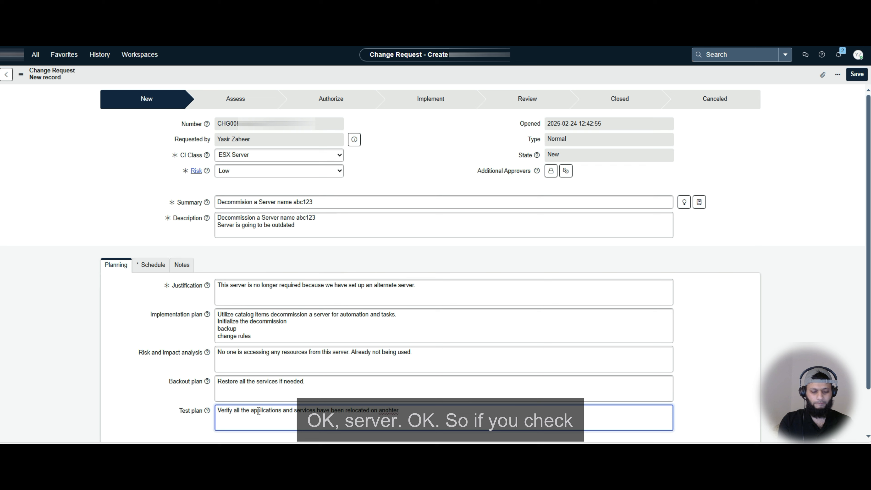
{"action": "key", "text": "BackSpace"}
{"action": "key", "text": "BackSpace"}
{"action": "key", "text": "BackSpace"}
{"action": "key", "text": "BackSpace"}
{"action": "type", "text": "th"}
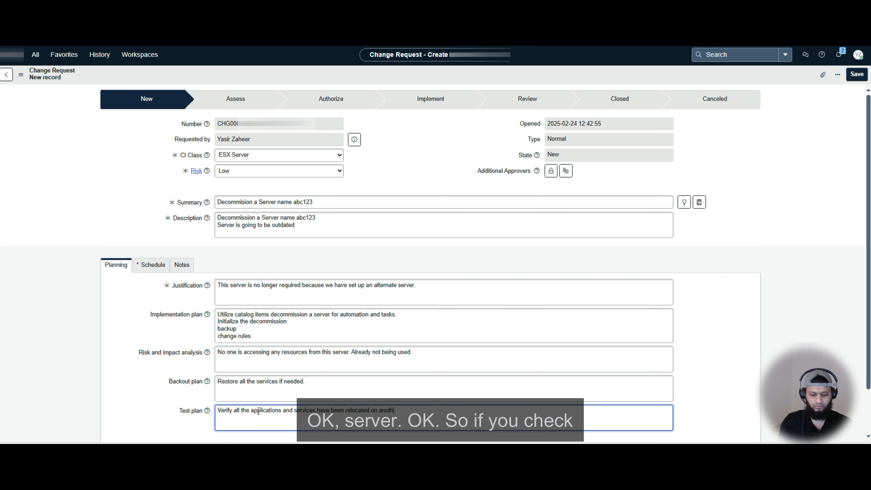
{"action": "type", "text": "er server."}
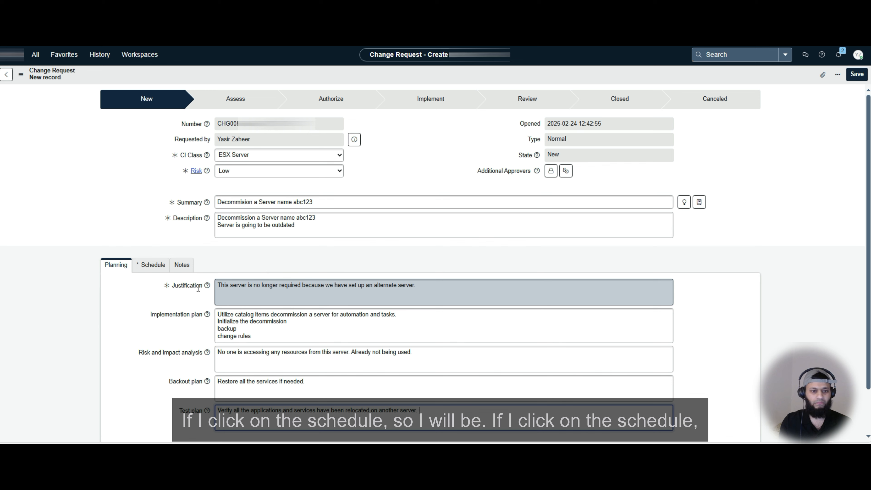
{"action": "left_click", "coordinate": [152, 266]}
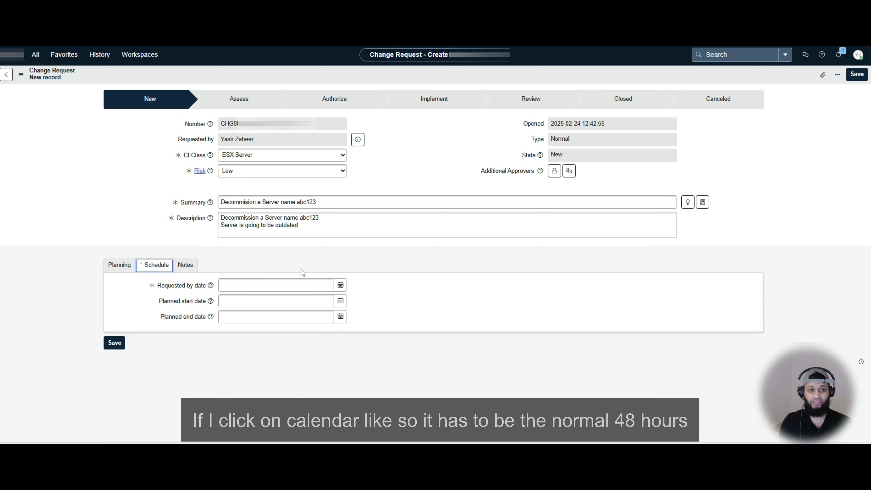
{"action": "left_click", "coordinate": [340, 286]}
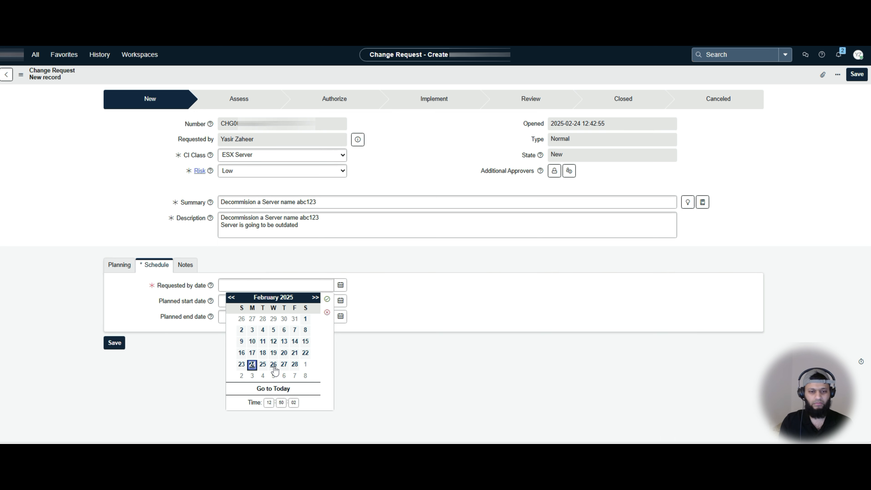
{"action": "left_click", "coordinate": [295, 365]}
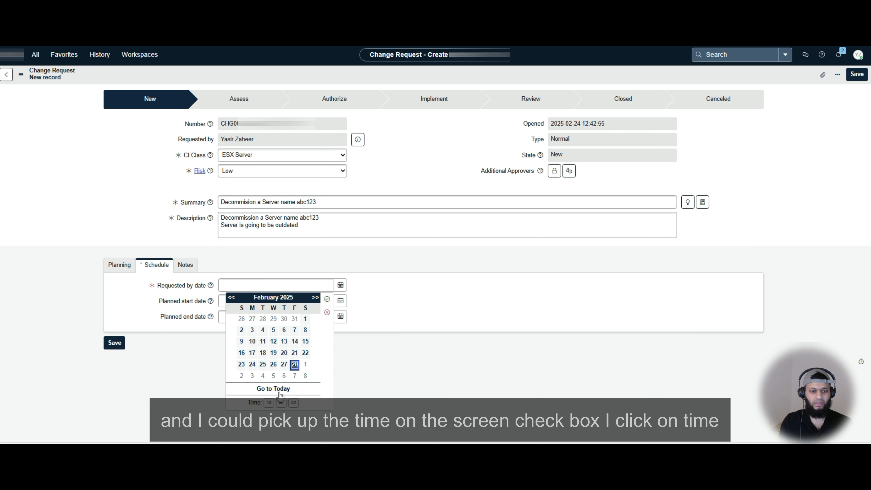
{"action": "left_click", "coordinate": [270, 403]}
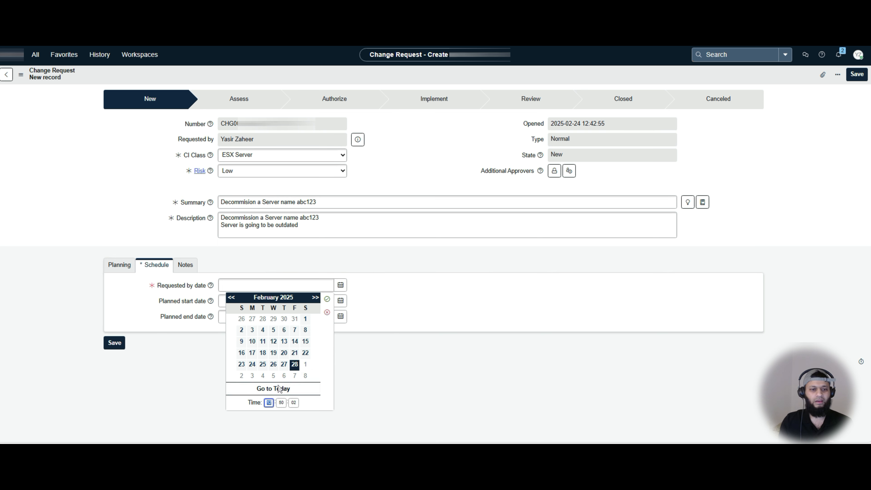
{"action": "left_click", "coordinate": [328, 300]}
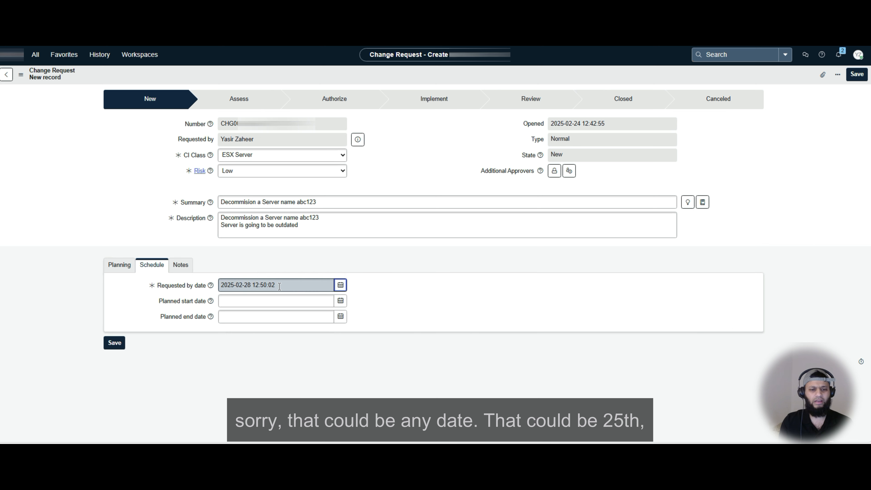
{"action": "left_click", "coordinate": [340, 286]}
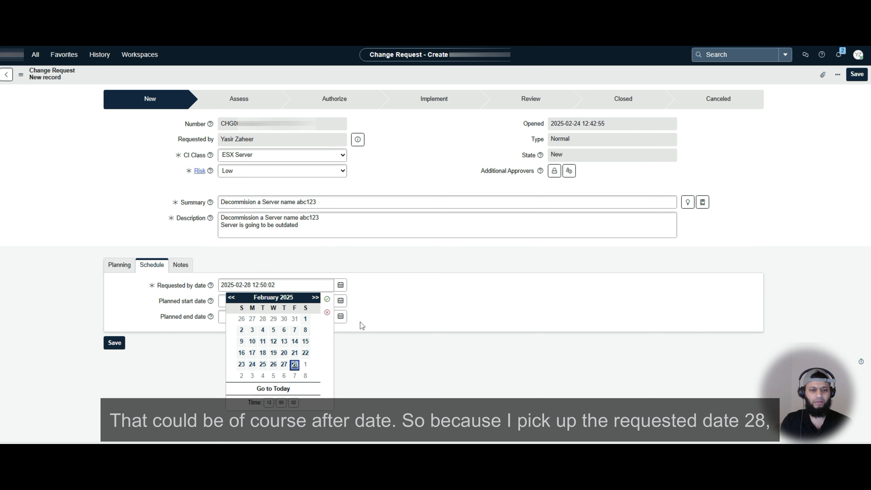
{"action": "left_click", "coordinate": [389, 299]}
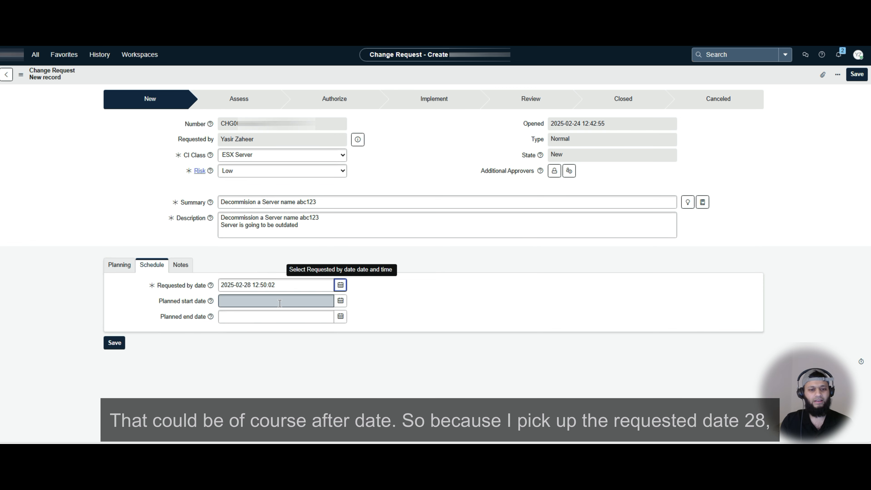
{"action": "left_click", "coordinate": [341, 301]}
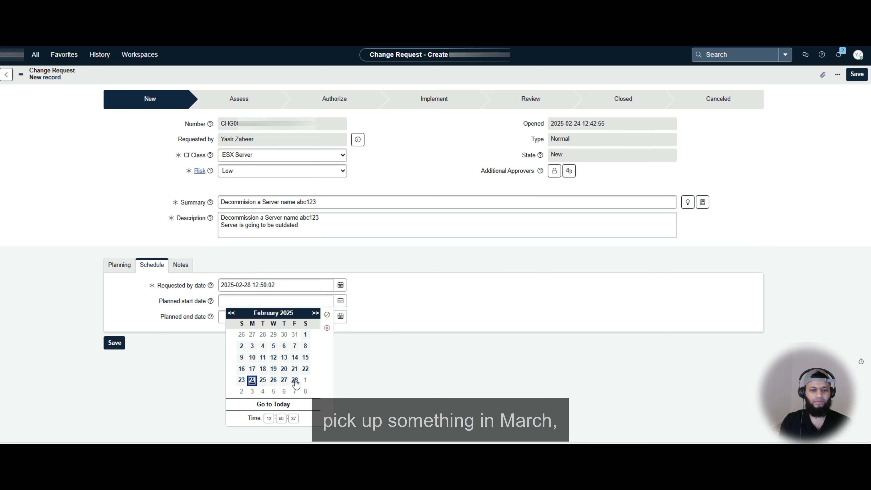
{"action": "left_click", "coordinate": [327, 315]}
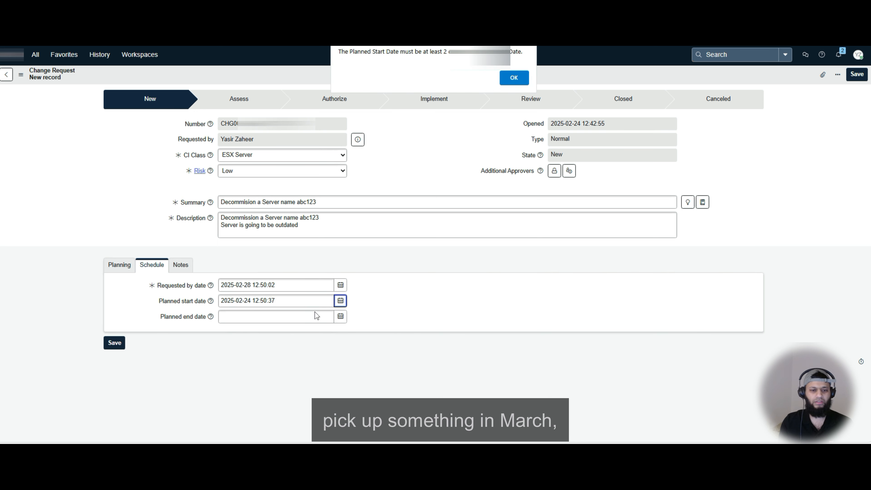
{"action": "left_click", "coordinate": [515, 78]}
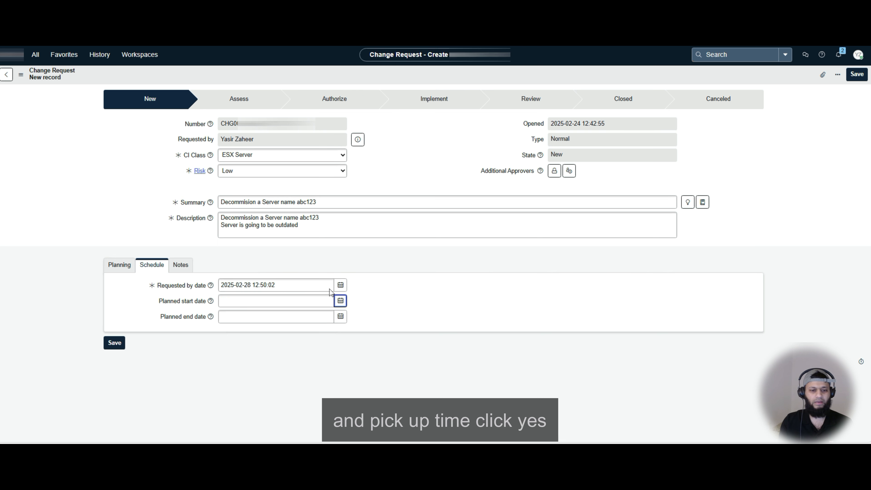
- Set the Planned start date to March 4, 2025, with the time 12:50:46
{"action": "left_click", "coordinate": [341, 301]}
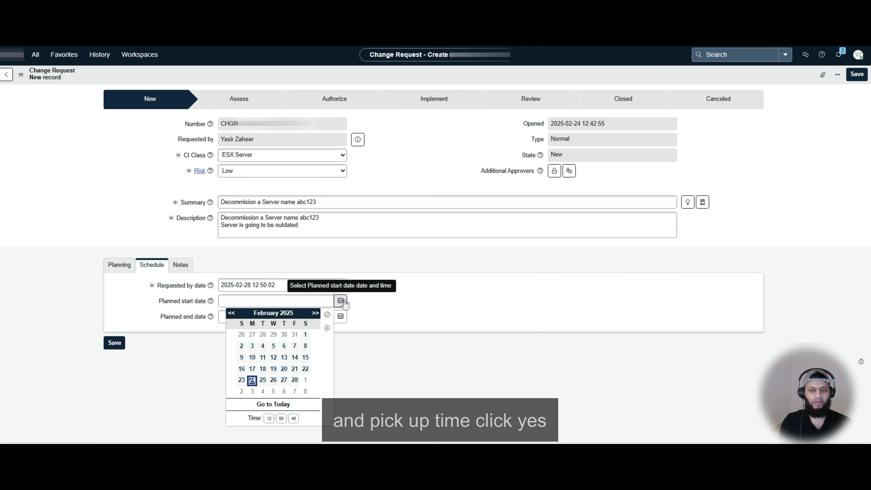
{"action": "left_click", "coordinate": [315, 313]}
{"action": "left_click", "coordinate": [263, 347]}
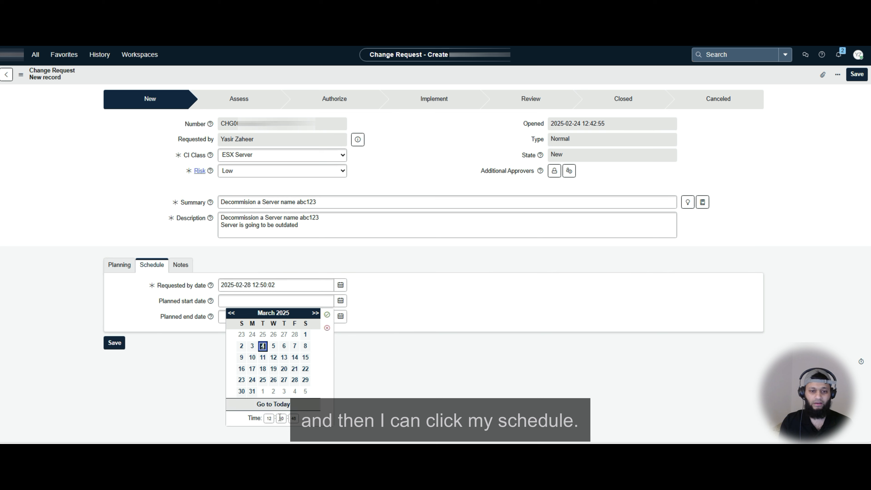
{"action": "left_click", "coordinate": [327, 315]}
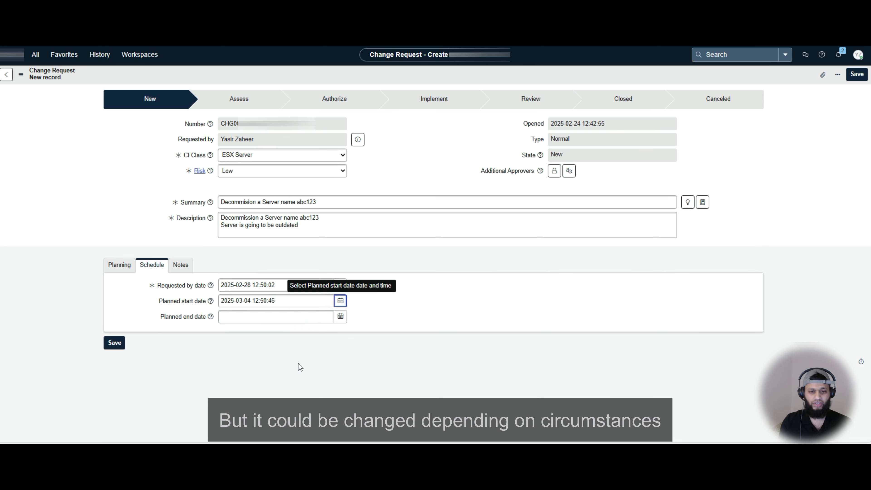
- Set the Planned end date to March 11, 2025, with the time 12:50:58
{"action": "left_click", "coordinate": [261, 316]}
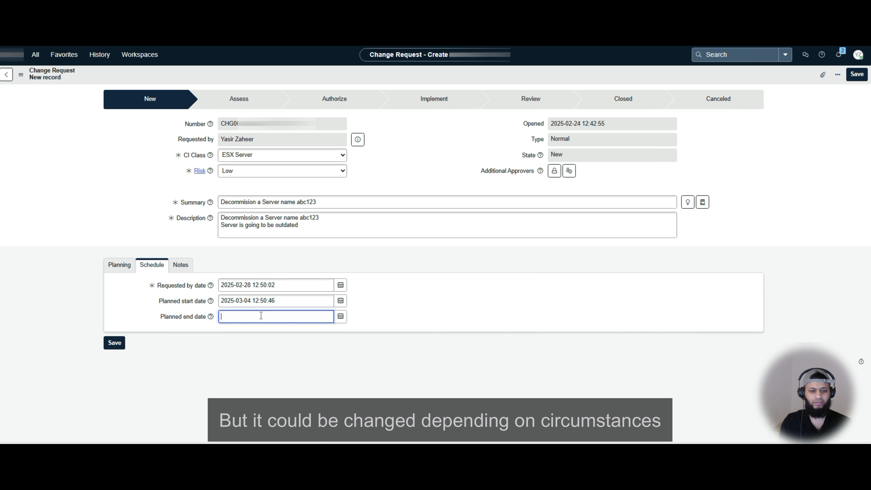
{"action": "left_click", "coordinate": [344, 320]}
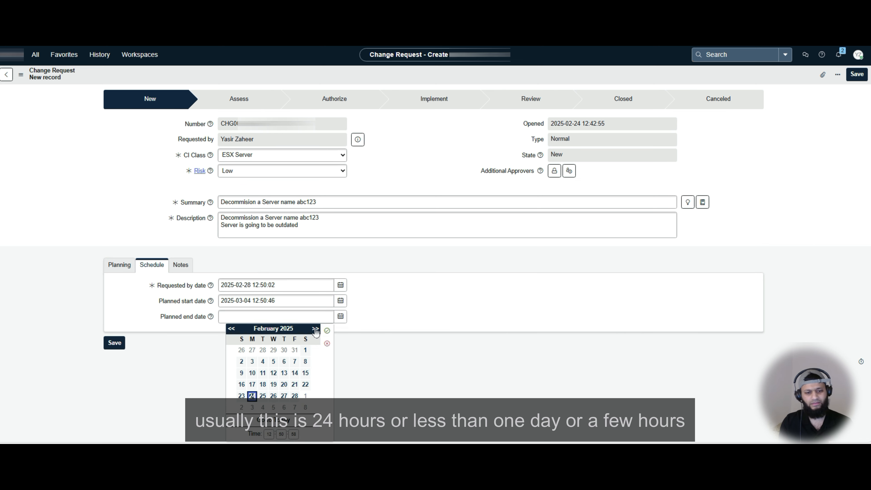
{"action": "left_click", "coordinate": [315, 330]}
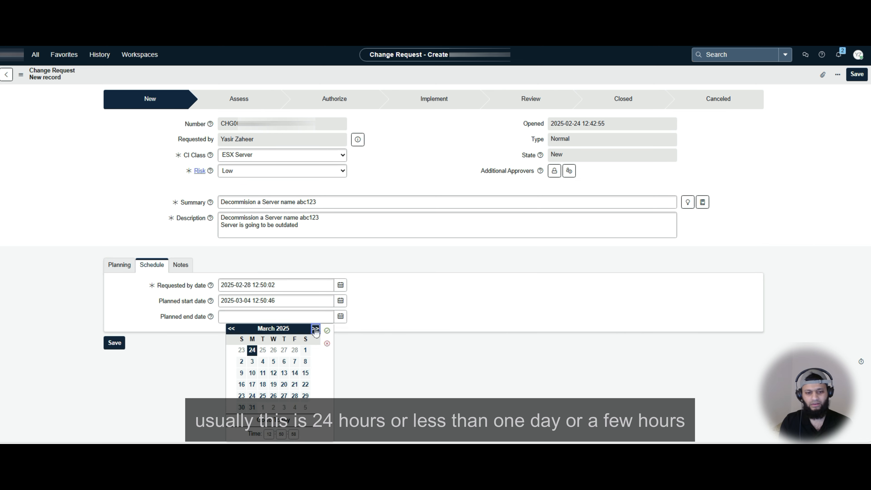
{"action": "left_click", "coordinate": [263, 373]}
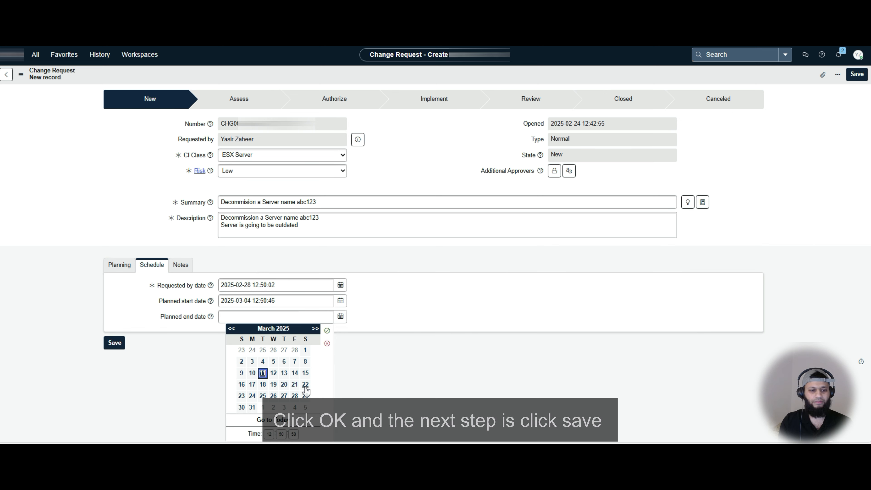
{"action": "left_click", "coordinate": [327, 331]}
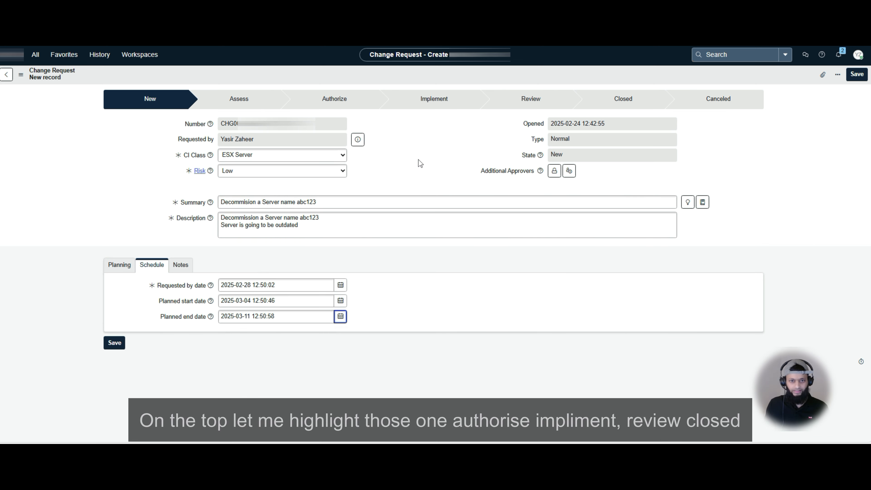
{"action": "key", "text": "ctrl"}
{"action": "key", "text": "ctrl"}
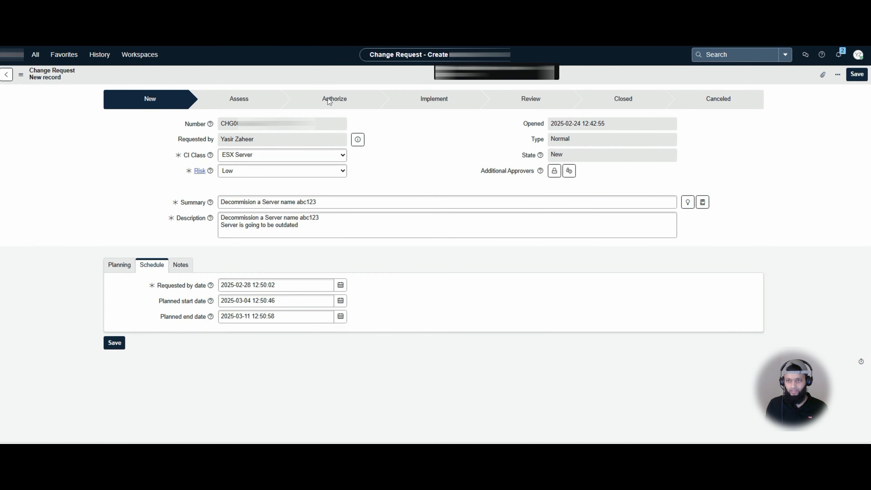
{"action": "left_click", "coordinate": [332, 98]}
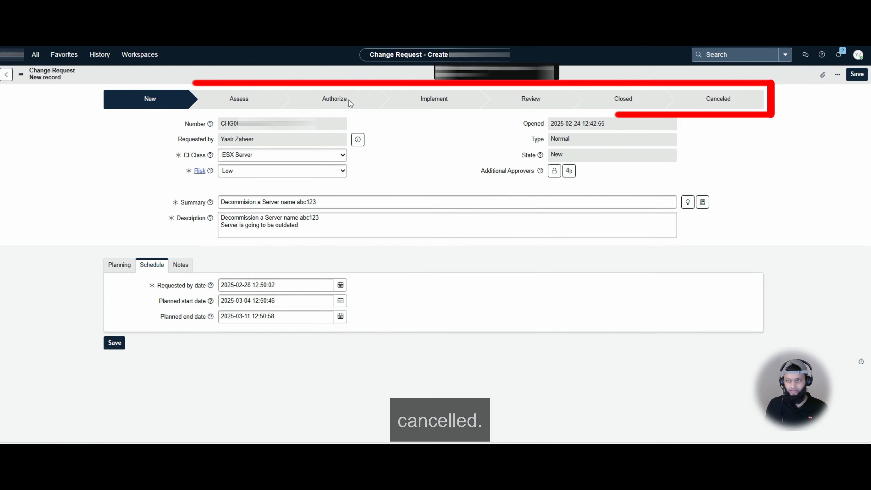
{"action": "key", "text": "ctrl"}
{"action": "key", "text": "ctrl"}
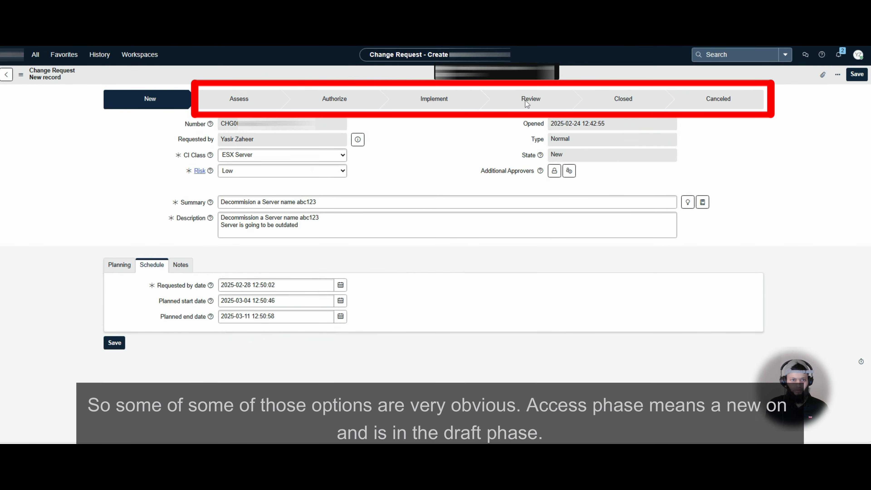
{"action": "key", "text": "ctrl"}
{"action": "key", "text": "ctrl"}
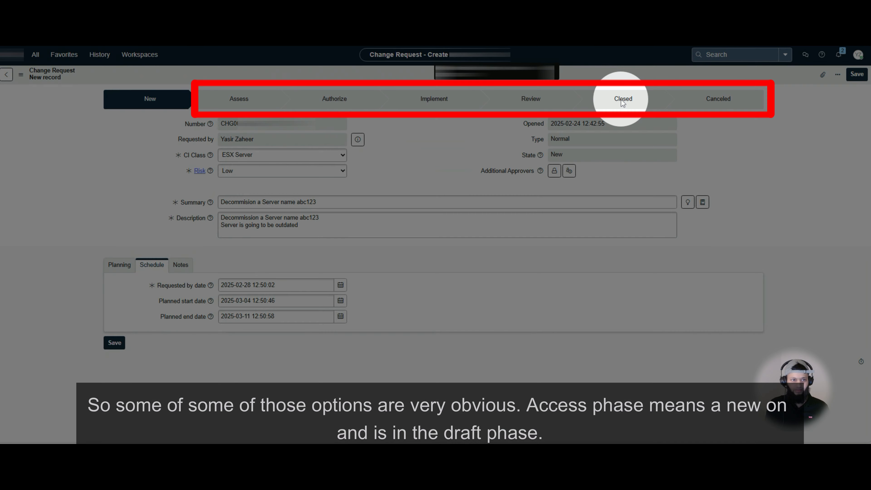